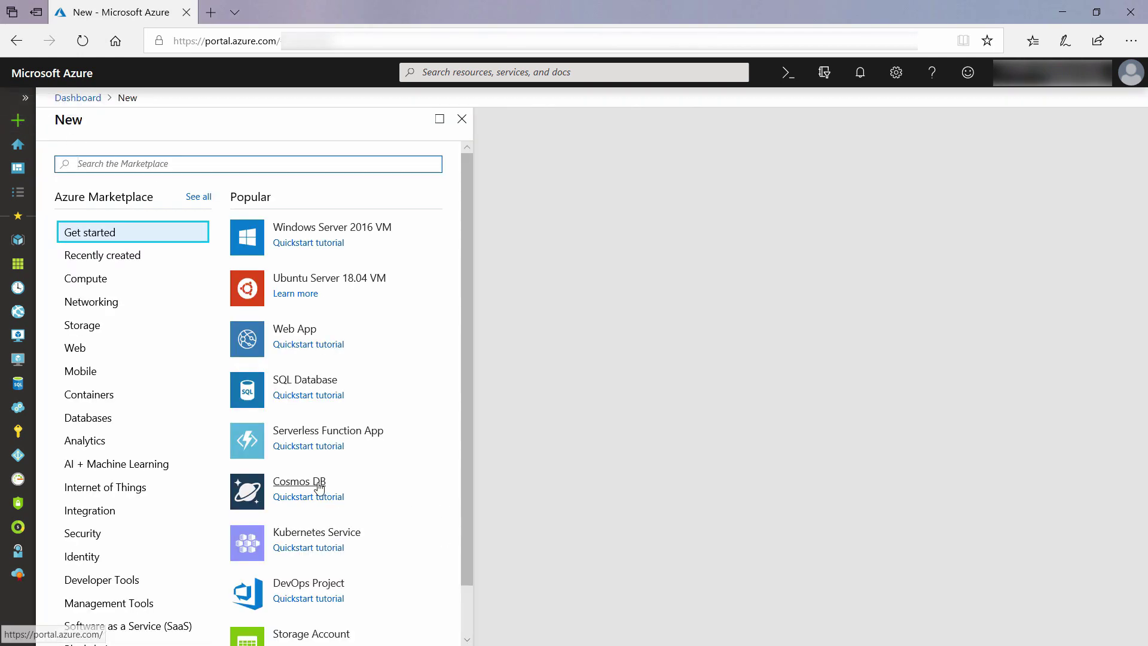
Start a new Cosmos DB account named tipsandtrickscosmos in resource group AzureTipsAndTricks
{"action": "left_click", "coordinate": [318, 482]}
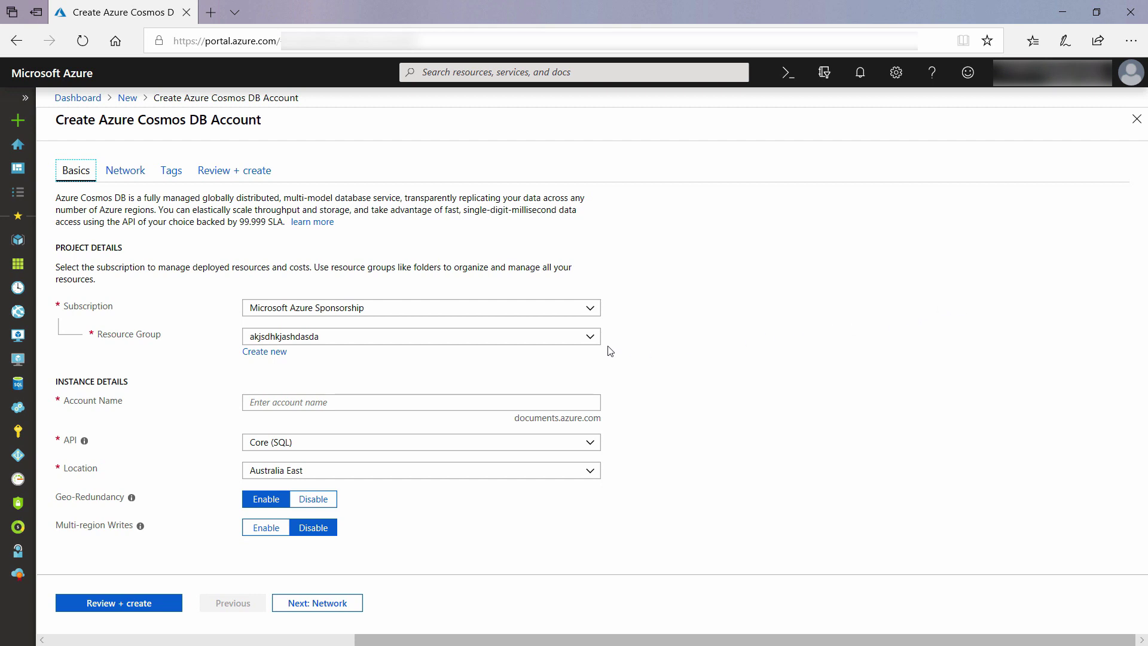
{"action": "left_click", "coordinate": [590, 340]}
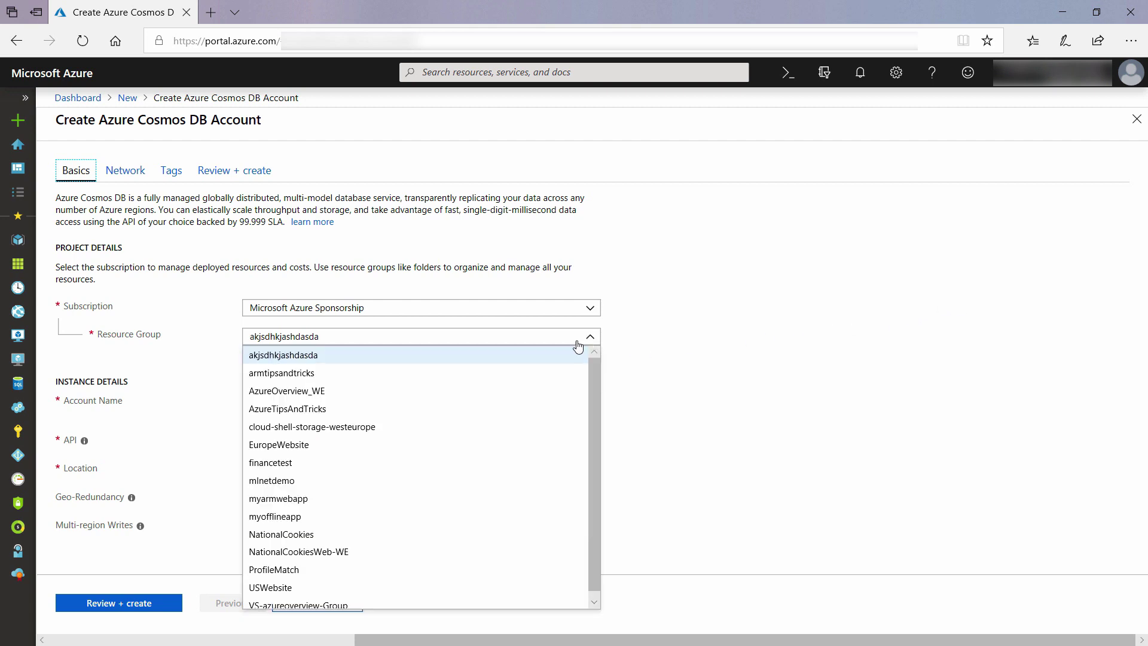
{"action": "left_click", "coordinate": [362, 409]}
{"action": "left_click", "coordinate": [363, 409]}
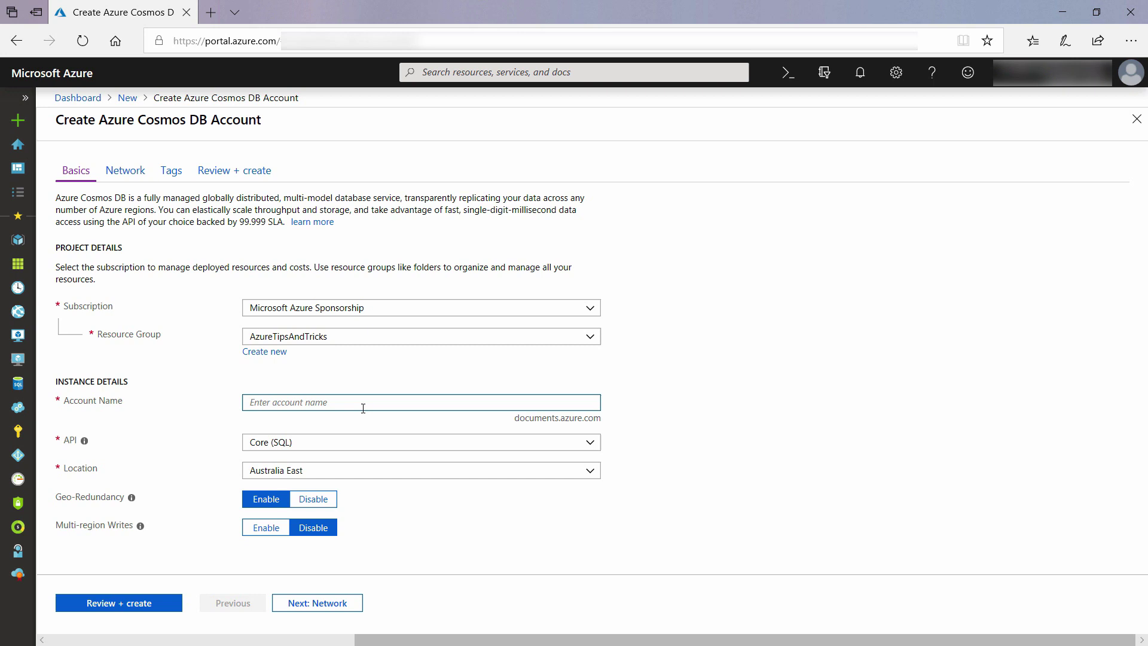
{"action": "type", "text": "tipsandtrick"}
{"action": "type", "text": "scosmos"}
{"action": "key", "text": "Tab"}
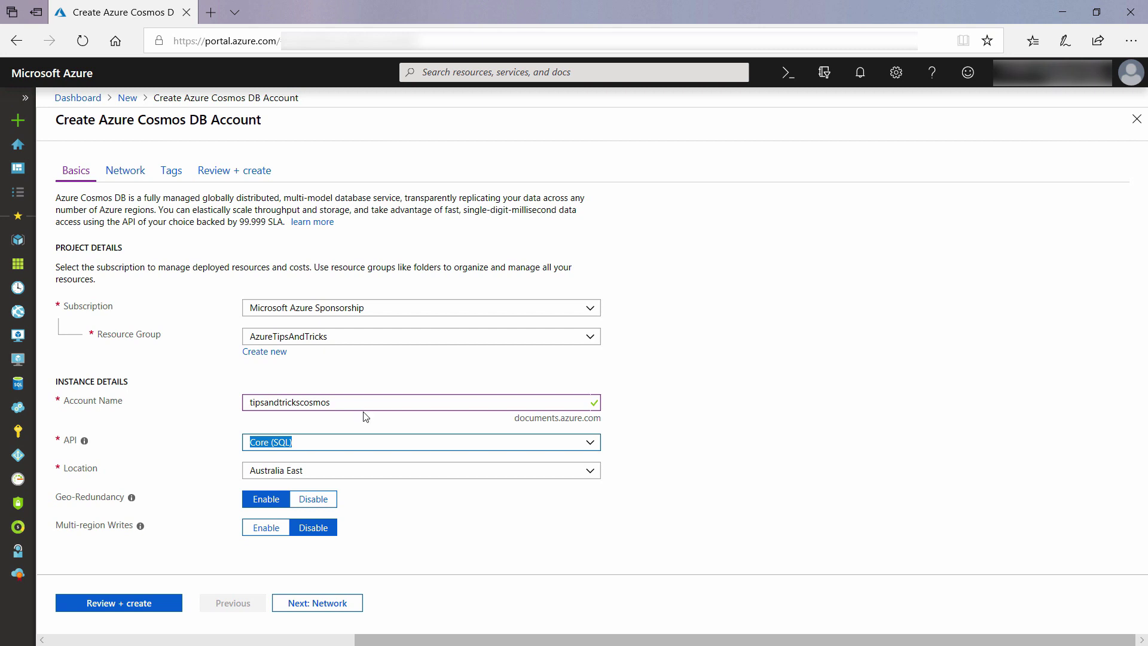
Keep the Core (SQL) API, set location to Central US, and disable geo-redundancy
{"action": "left_click", "coordinate": [592, 443]}
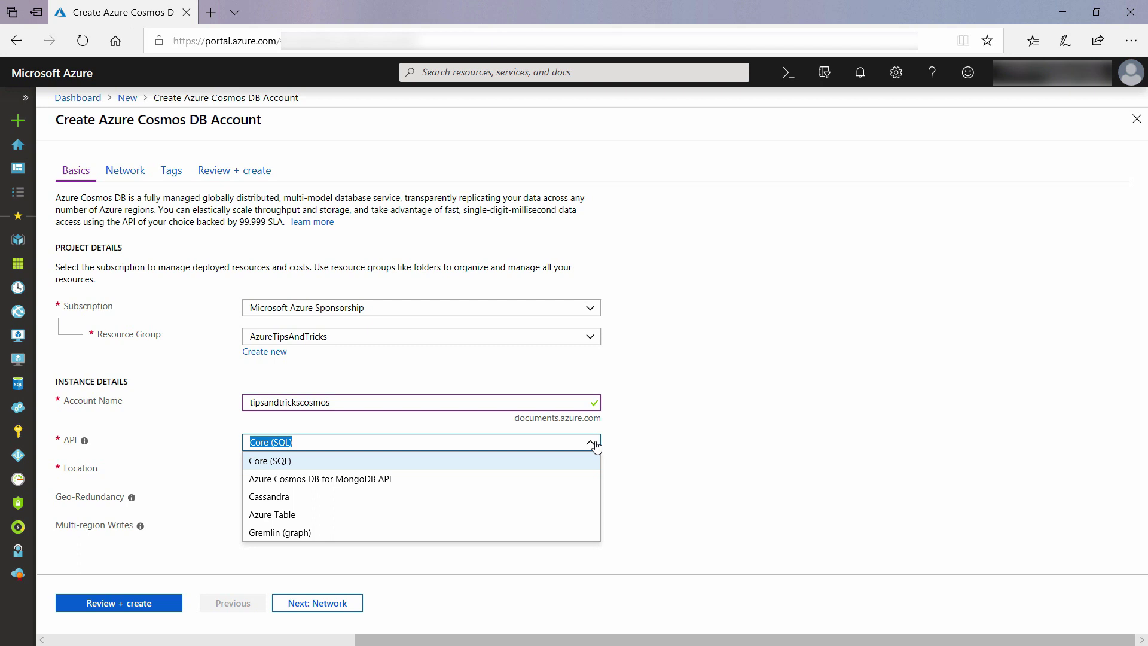
{"action": "left_click", "coordinate": [595, 446]}
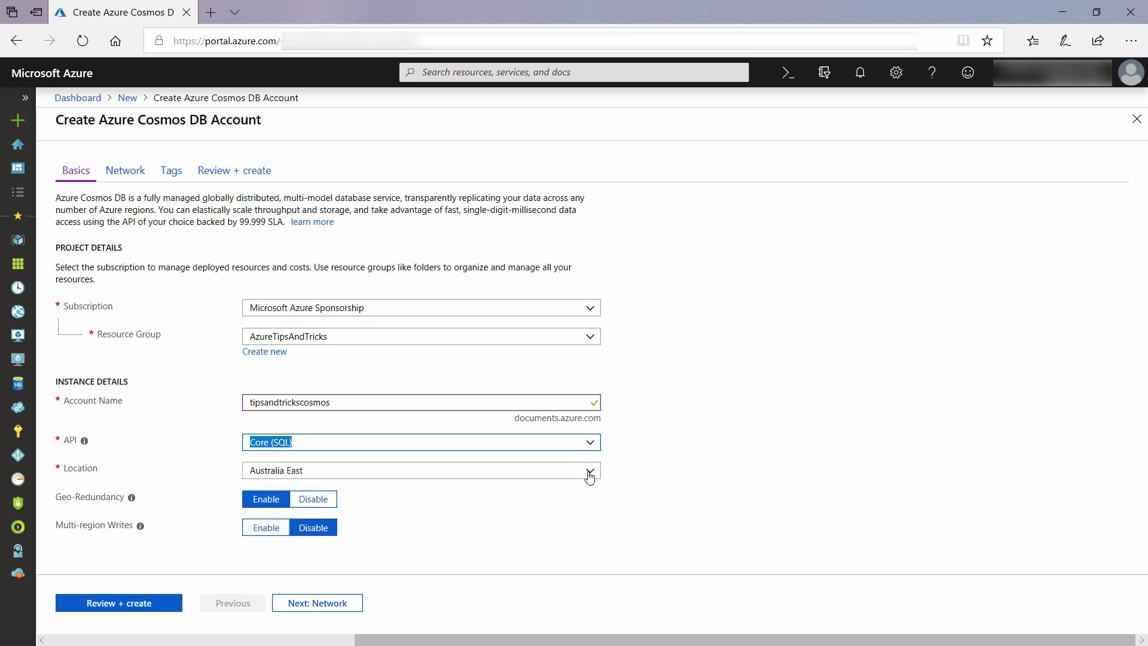
{"action": "left_click", "coordinate": [588, 471]}
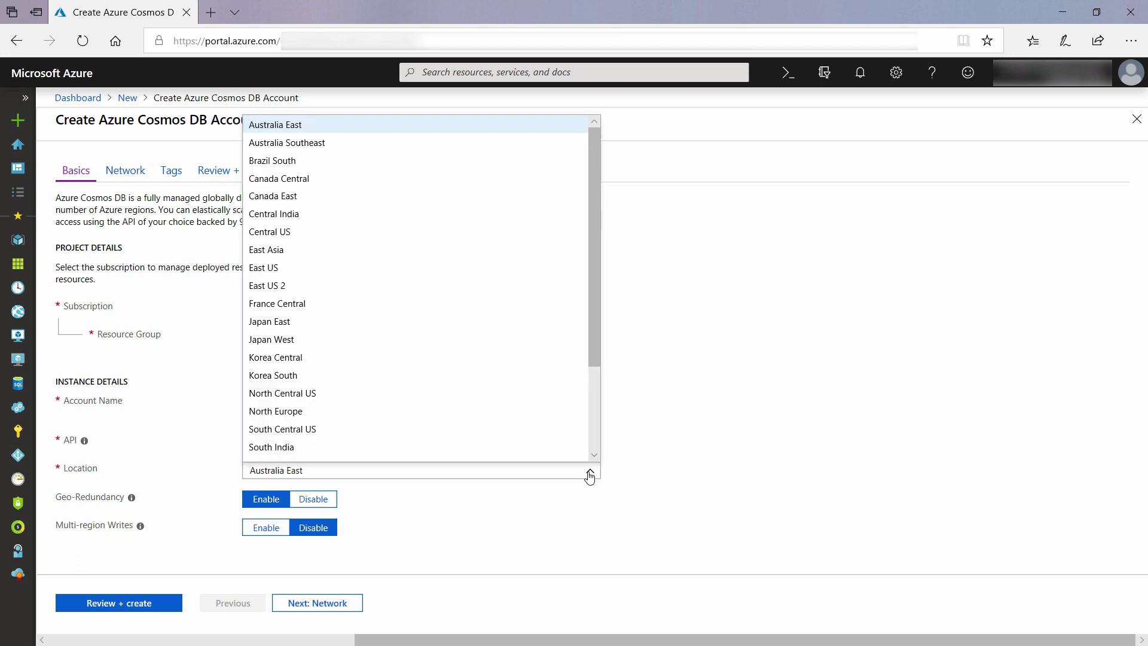
{"action": "left_click", "coordinate": [260, 232]}
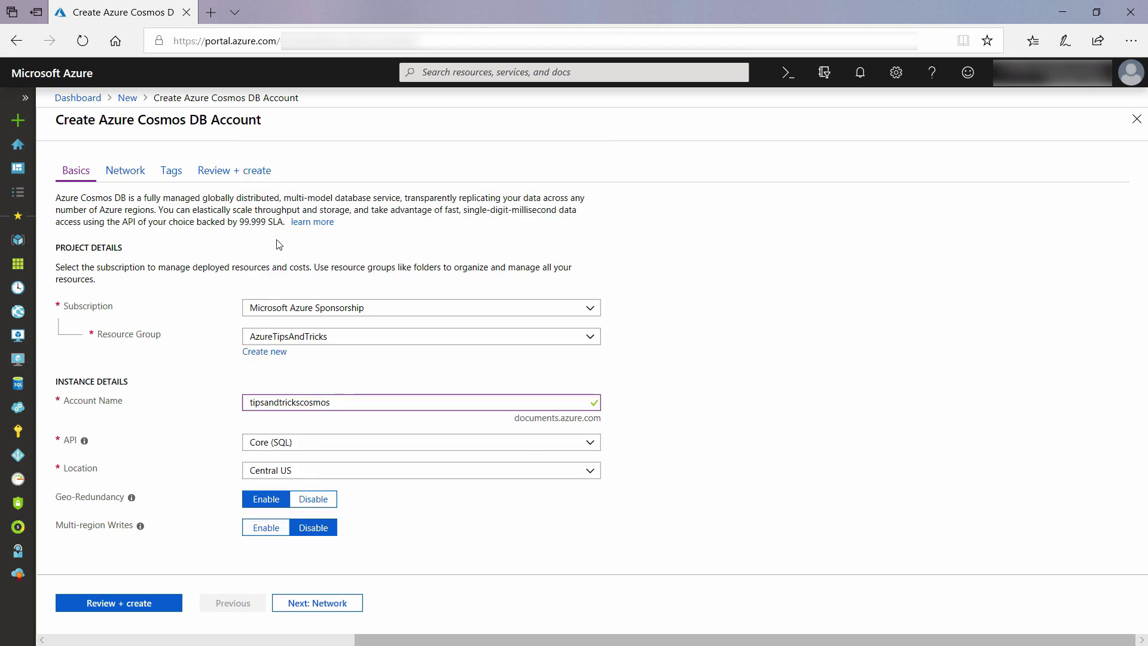
{"action": "left_click", "coordinate": [313, 502]}
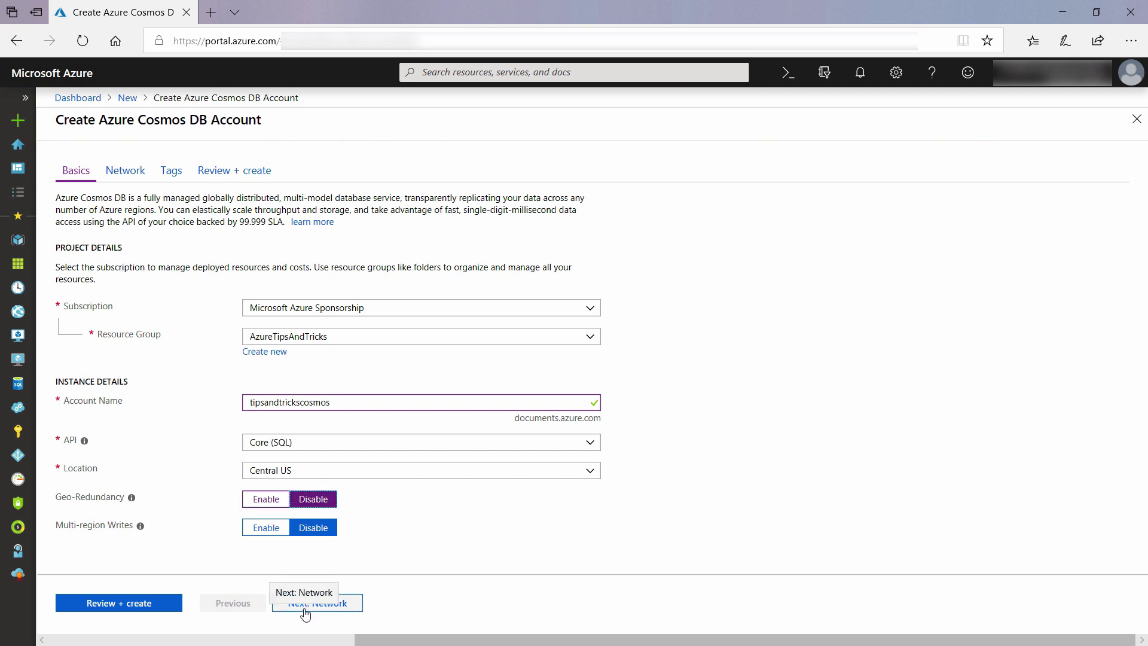
Validate the tipsandtrickscosmos account settings and create the account
{"action": "left_click", "coordinate": [136, 604]}
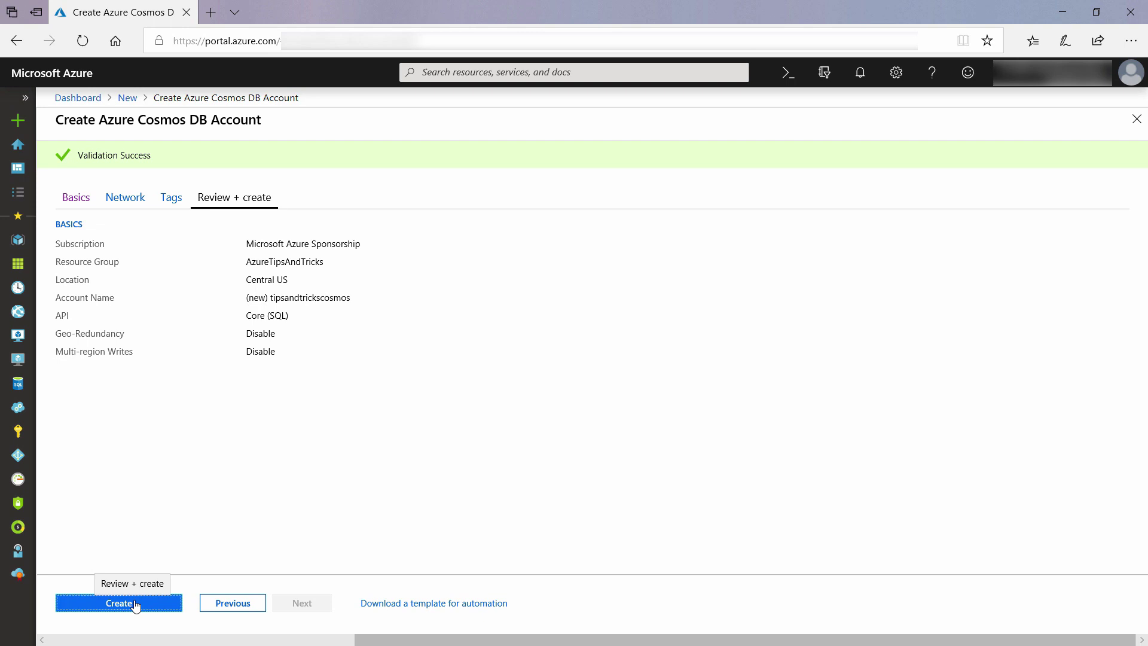
{"action": "left_click", "coordinate": [135, 603]}
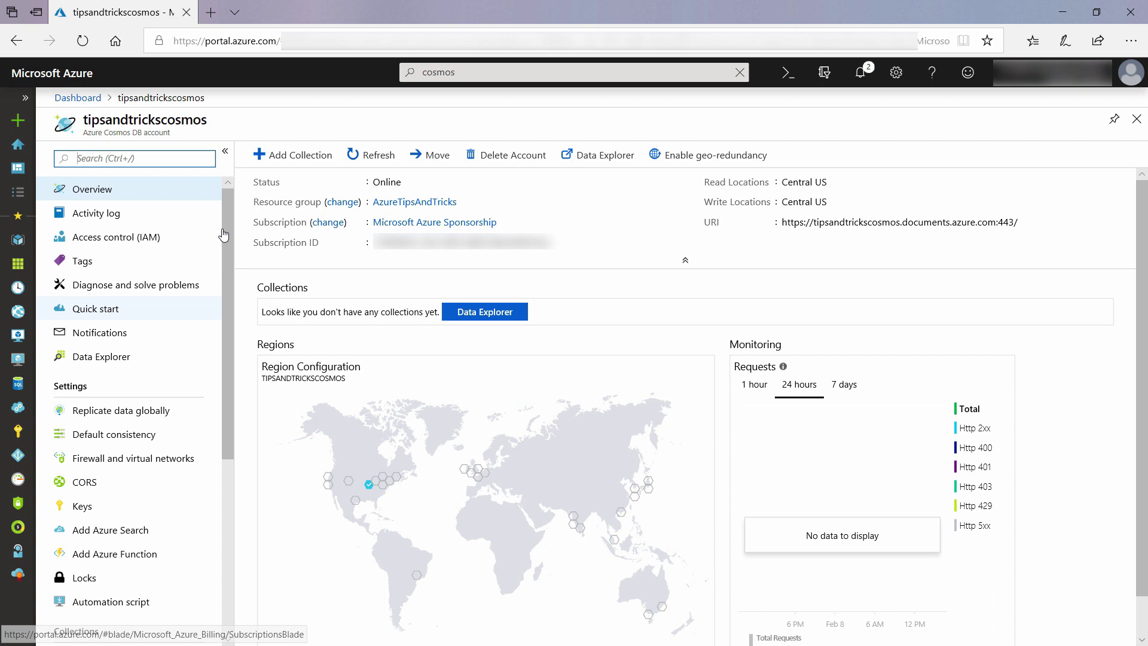
In Data Explorer, create database tipsdatabase with collection tipscollection, partition key /name
{"action": "left_click", "coordinate": [296, 158]}
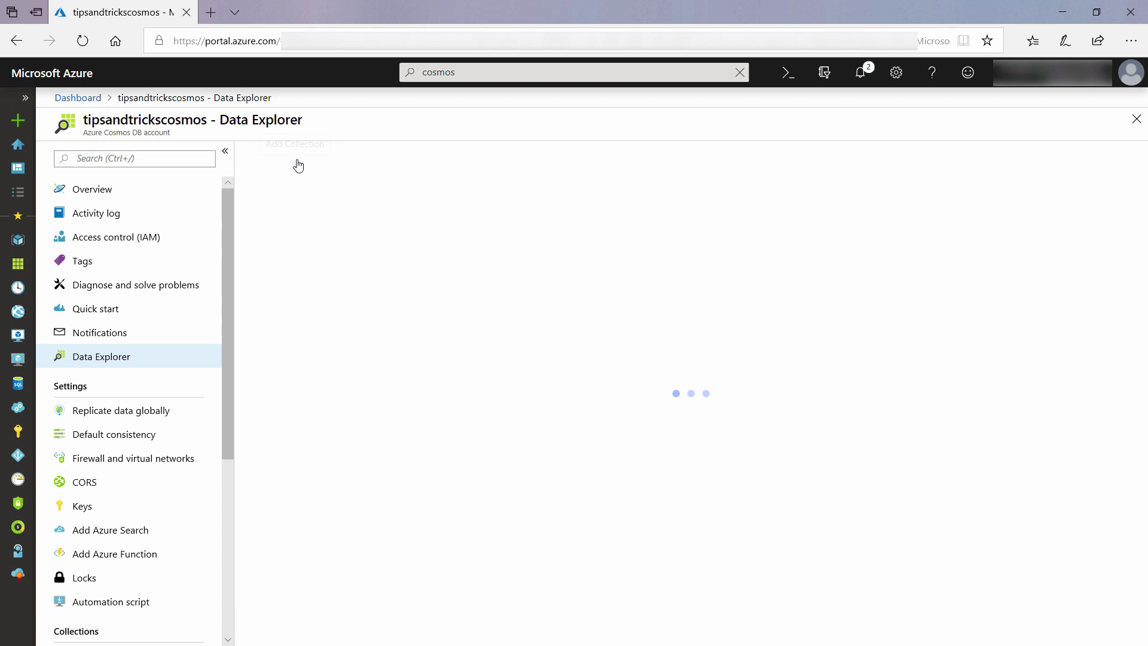
{"action": "left_click", "coordinate": [298, 164]}
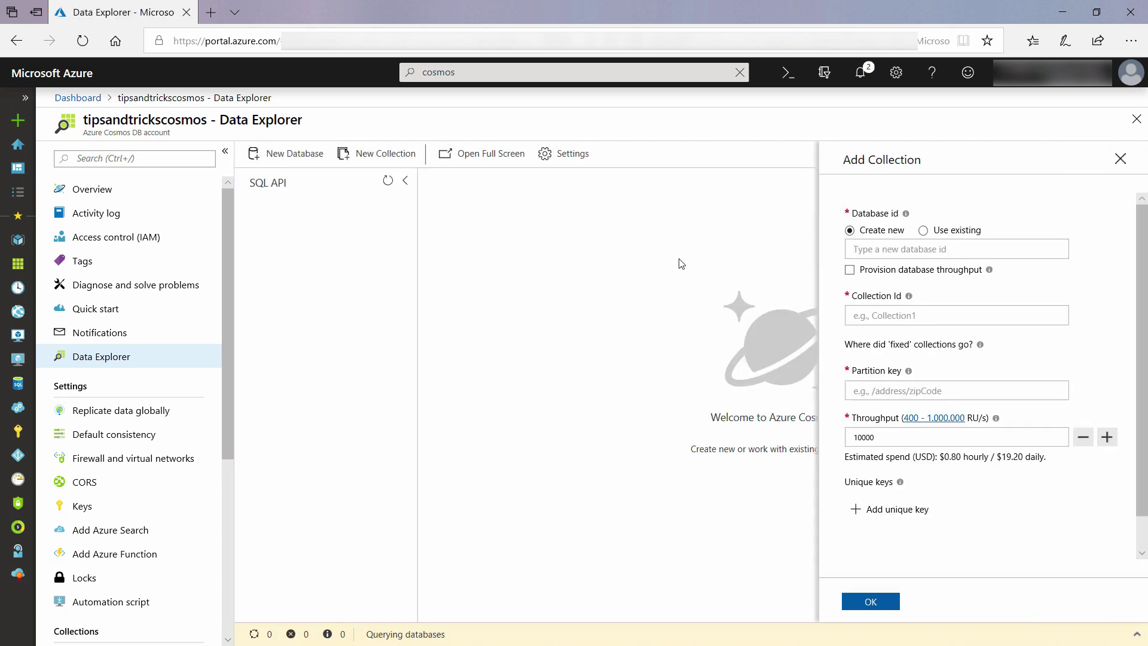
{"action": "type", "text": "tips"}
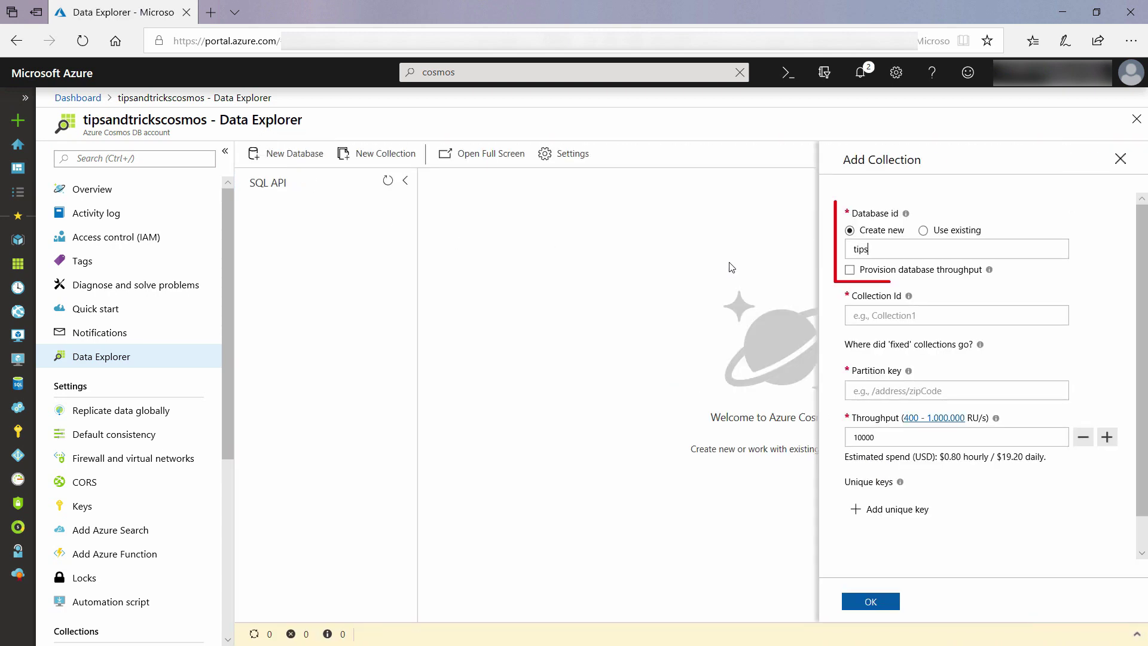
{"action": "type", "text": "database"}
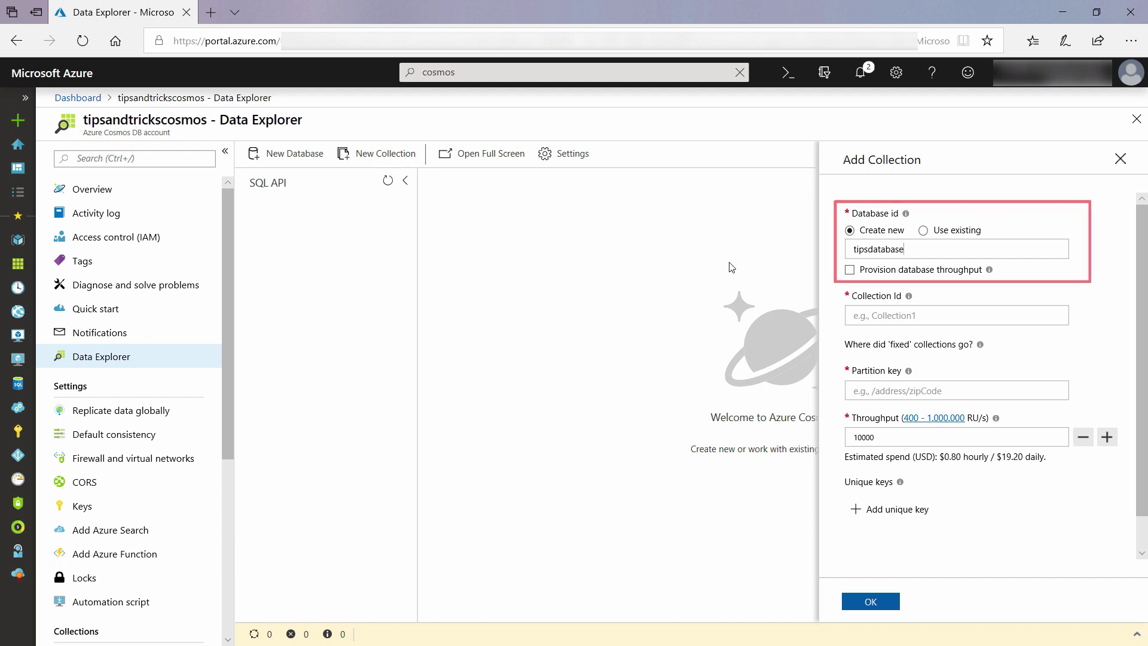
{"action": "key", "text": "Tab"}
{"action": "key", "text": "Tab"}
{"action": "type", "text": "tipscolle"}
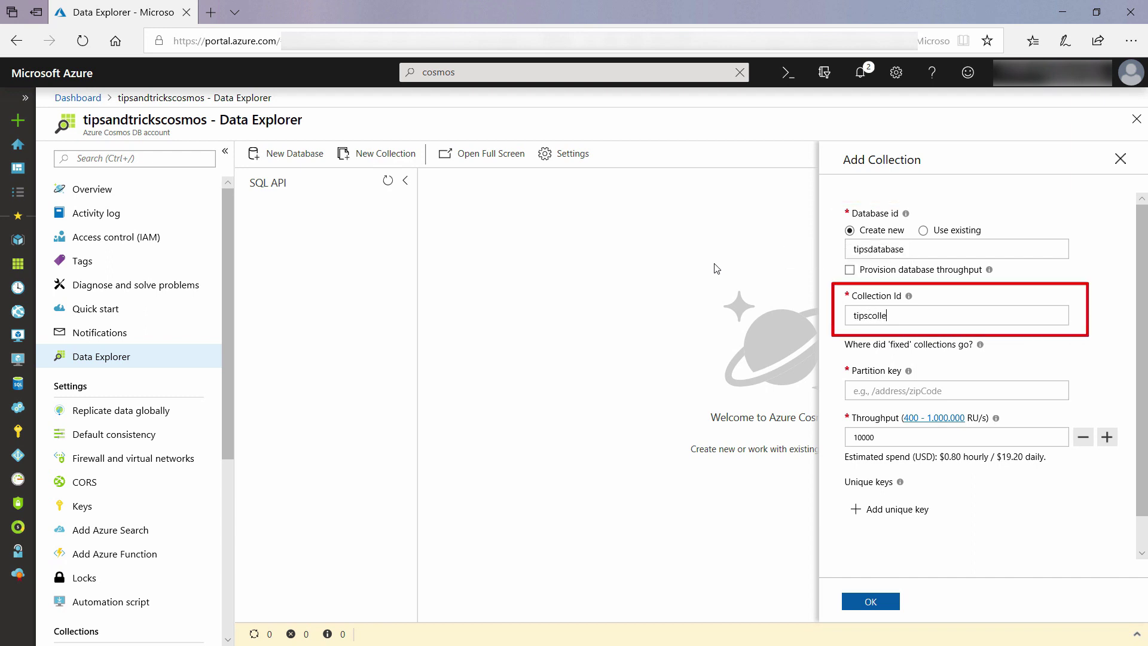
{"action": "type", "text": "ction"}
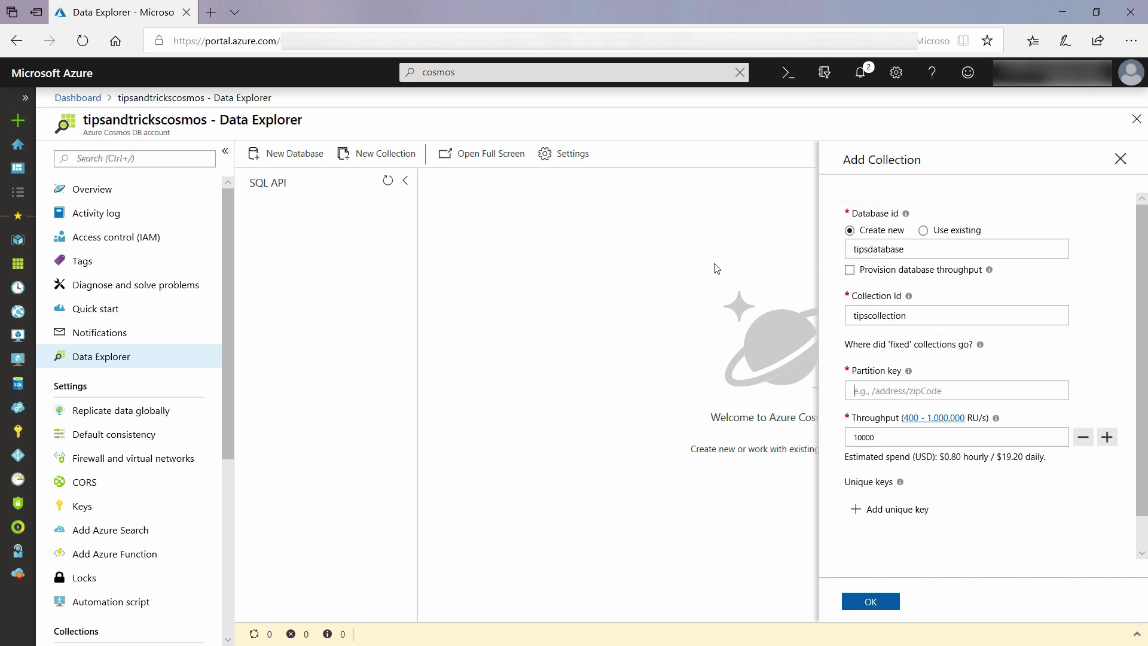
{"action": "key", "text": "Tab"}
{"action": "type", "text": "/name"}
{"action": "left_click", "coordinate": [889, 603]}
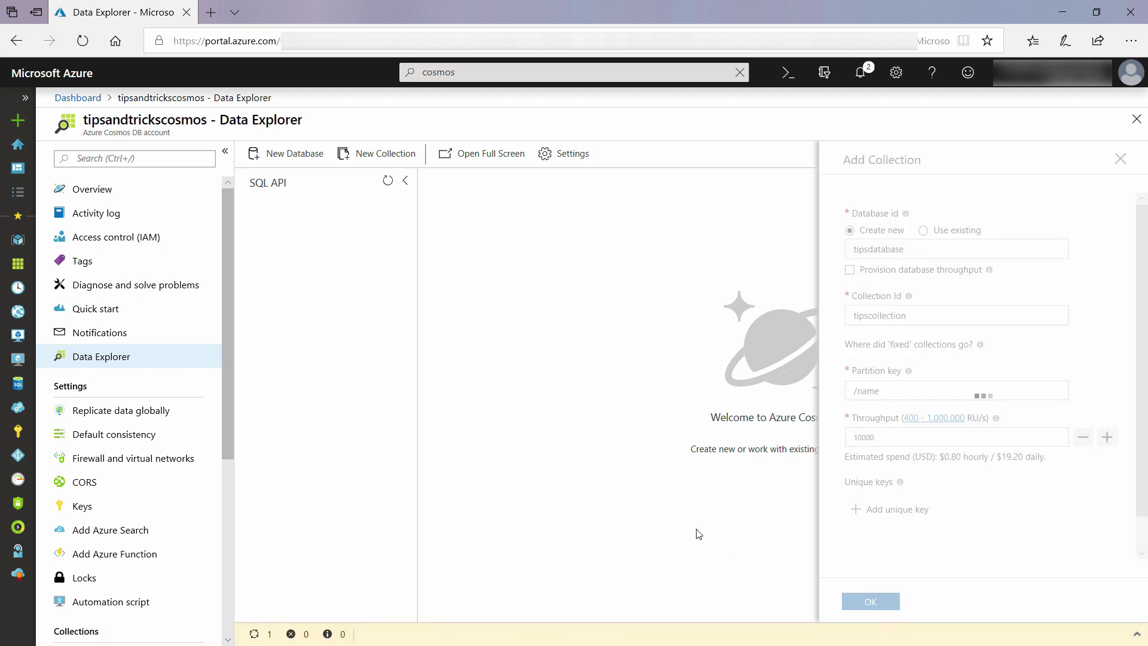
Save the personal groceries task (id 1) as a new document in tipscollection
{"action": "left_click", "coordinate": [272, 238]}
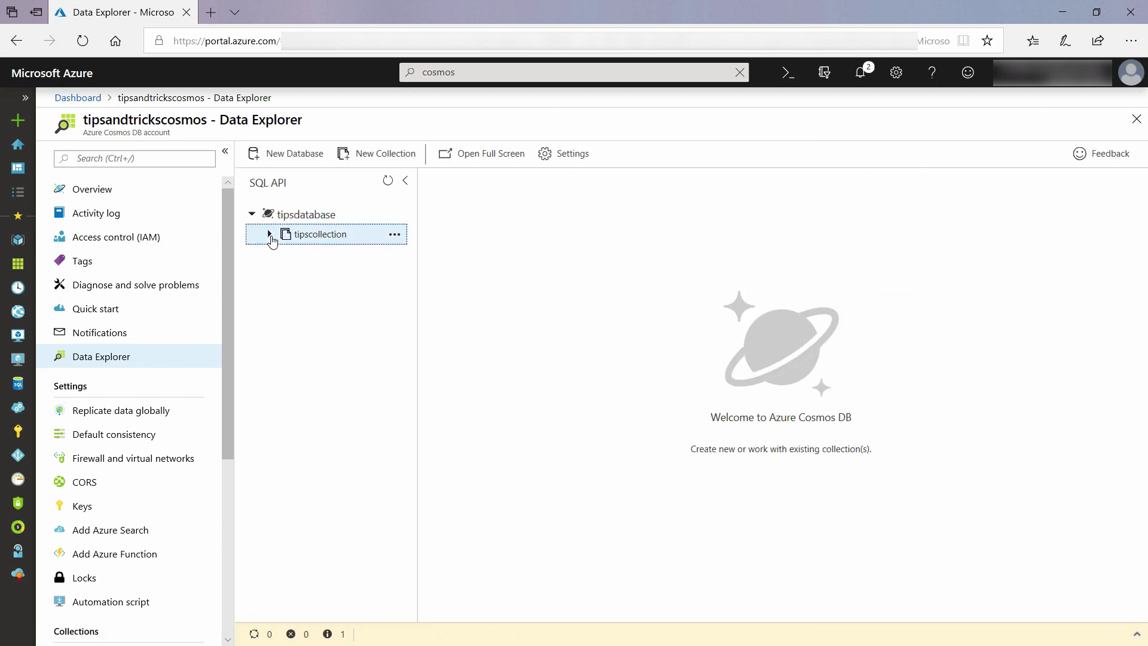
{"action": "left_click", "coordinate": [314, 255]}
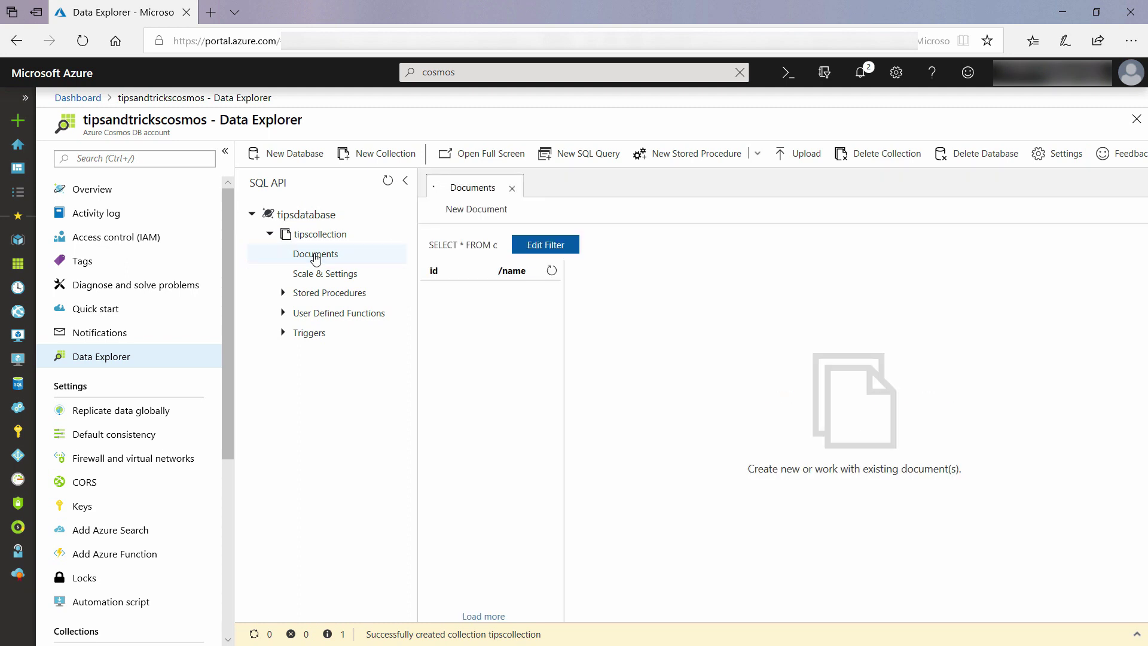
{"action": "left_click", "coordinate": [460, 212]}
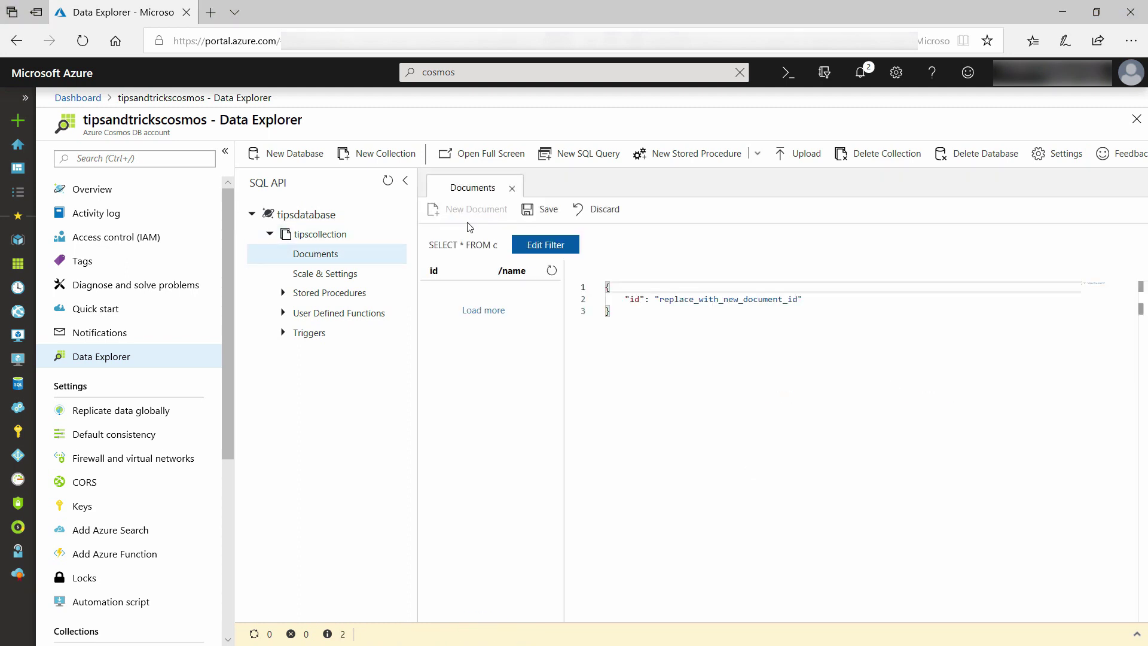
{"action": "key", "text": "ctrl+a"}
{"action": "type", "text": "{     \"id\": \"1\",     \"category\": \"personal\",     \"name\": \"groceries\",     \"description\": \"Pick up apples and strawberries.\",     \"isComplete\": false }"}
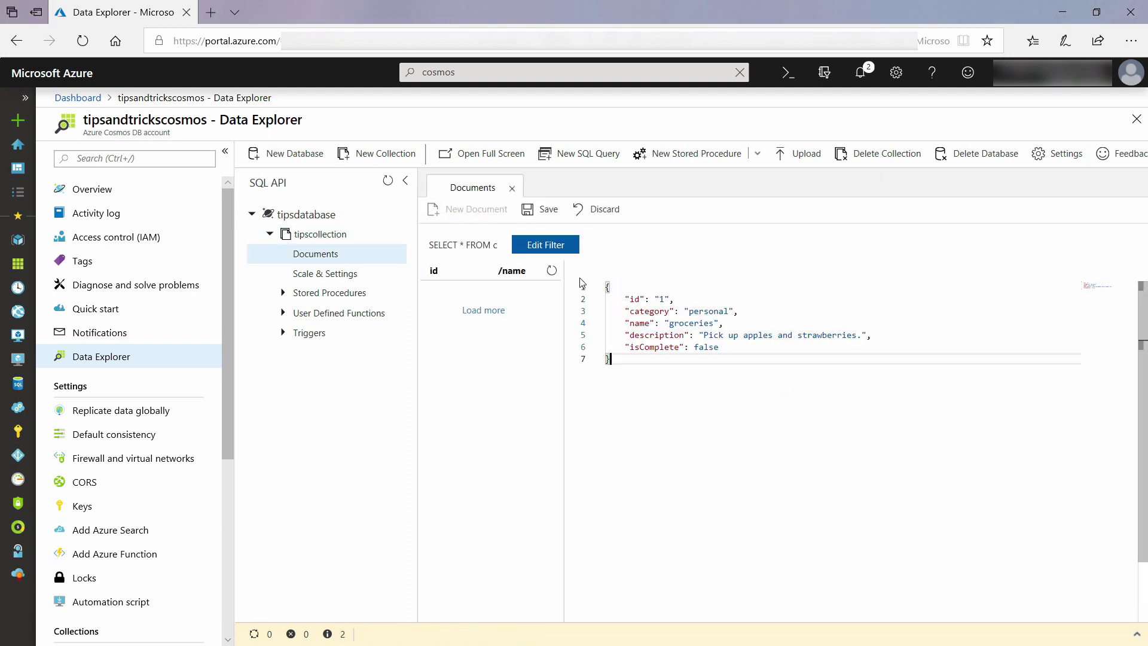
{"action": "left_click", "coordinate": [545, 211]}
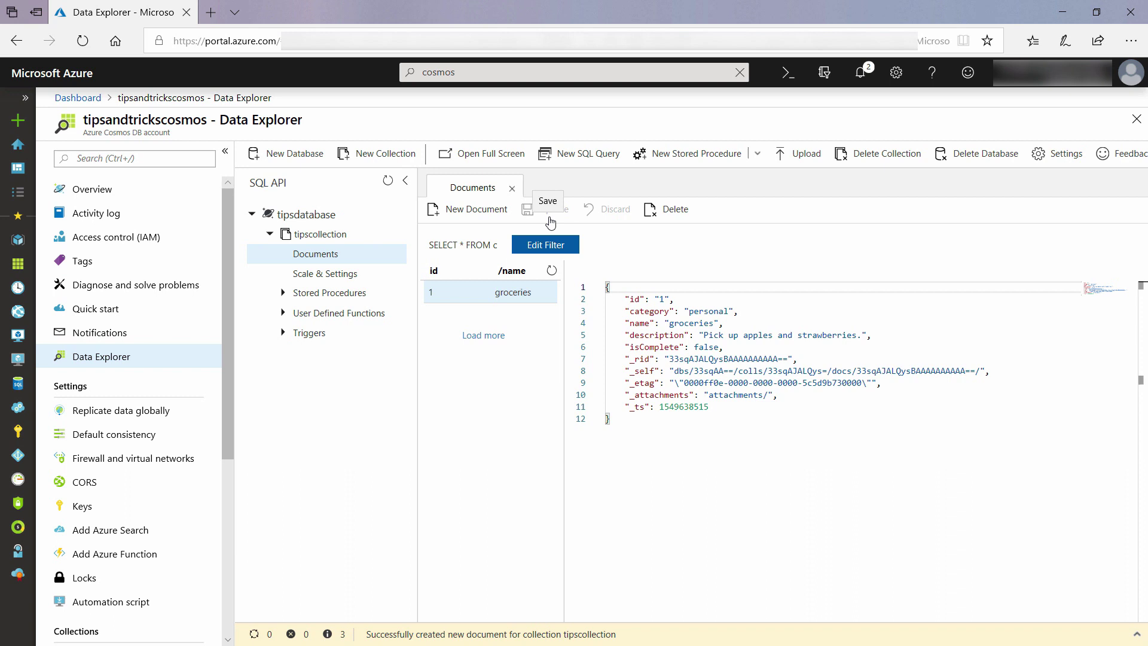
Save the work invoice task (id 2) as a second document
{"action": "left_click", "coordinate": [489, 210]}
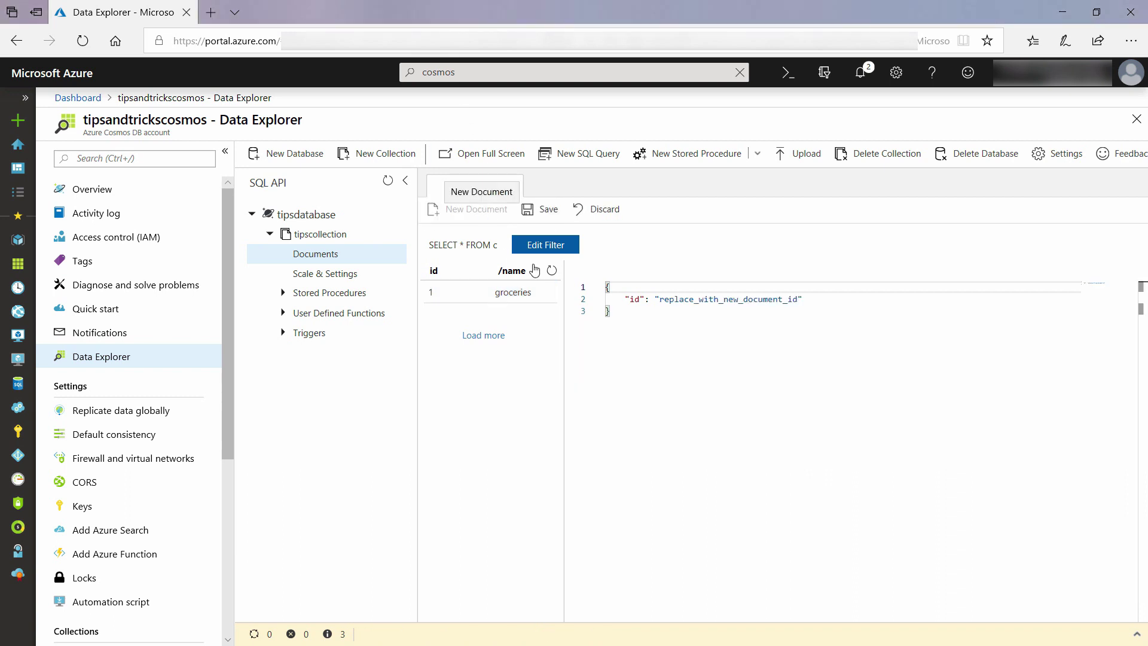
{"action": "left_click", "coordinate": [628, 342]}
{"action": "key", "text": "ctrl+a"}
{"action": "type", "text": "{     \"id\": \"2\",     \"category\": \"work\",     \"name\": \"invoice\",     \"description\": \"Create an invoice for contoso.\",     \"isComplete\": false }"}
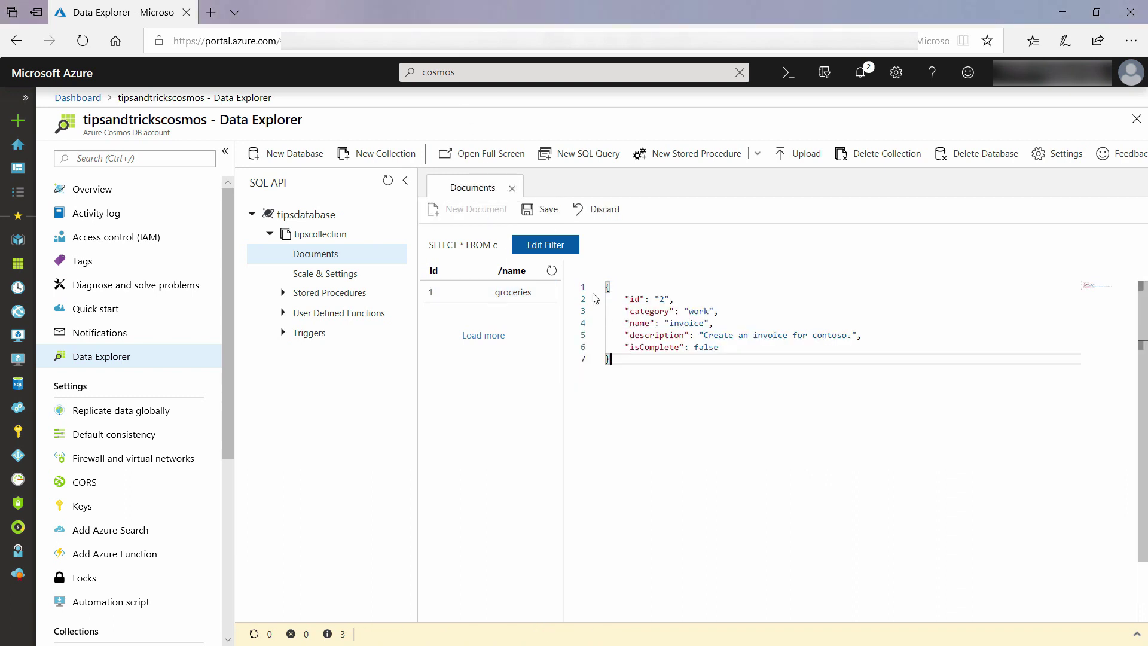
{"action": "left_click", "coordinate": [542, 209]}
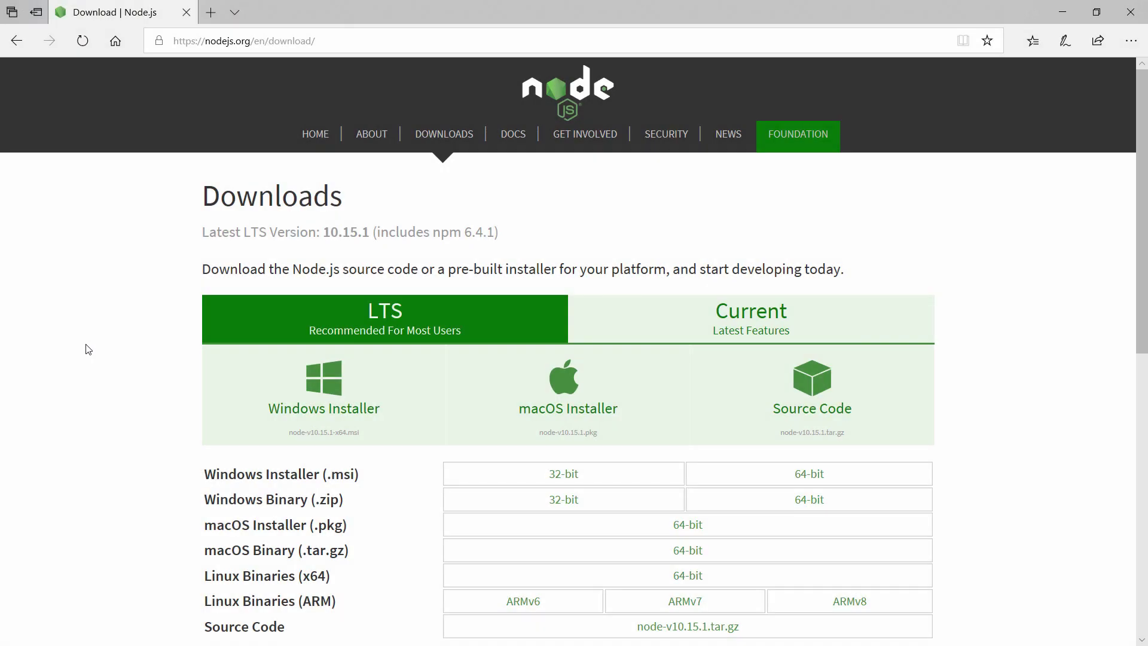
Run the 64-bit Windows Node.js installer, accepting the licence and default install folder
{"action": "left_click", "coordinate": [795, 475]}
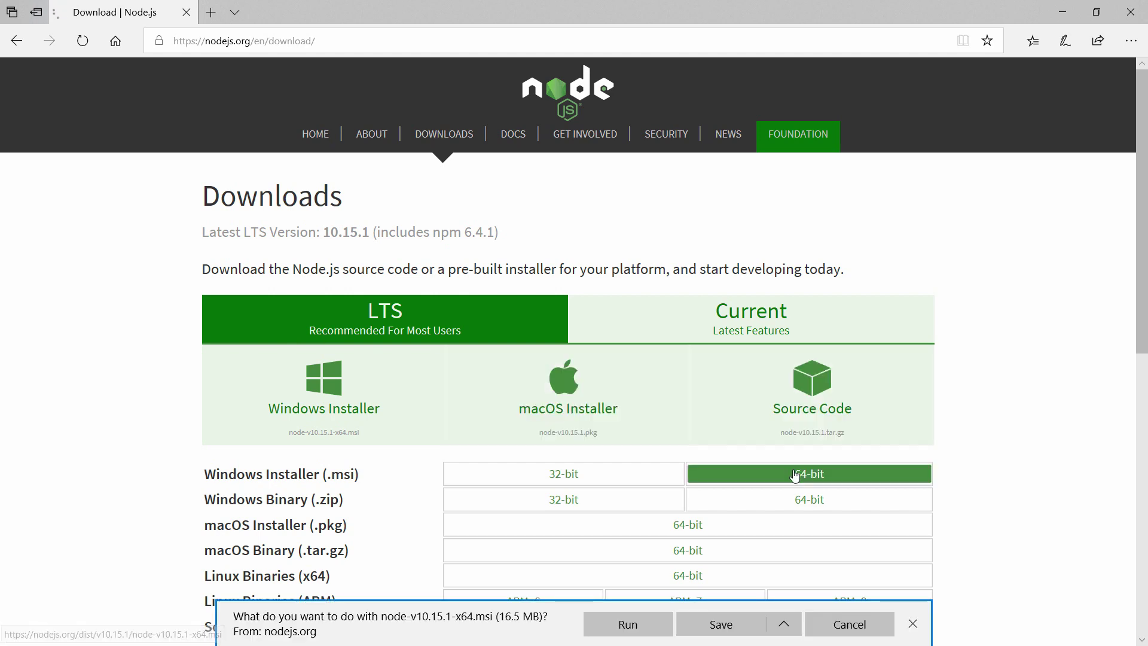
{"action": "left_click", "coordinate": [616, 634]}
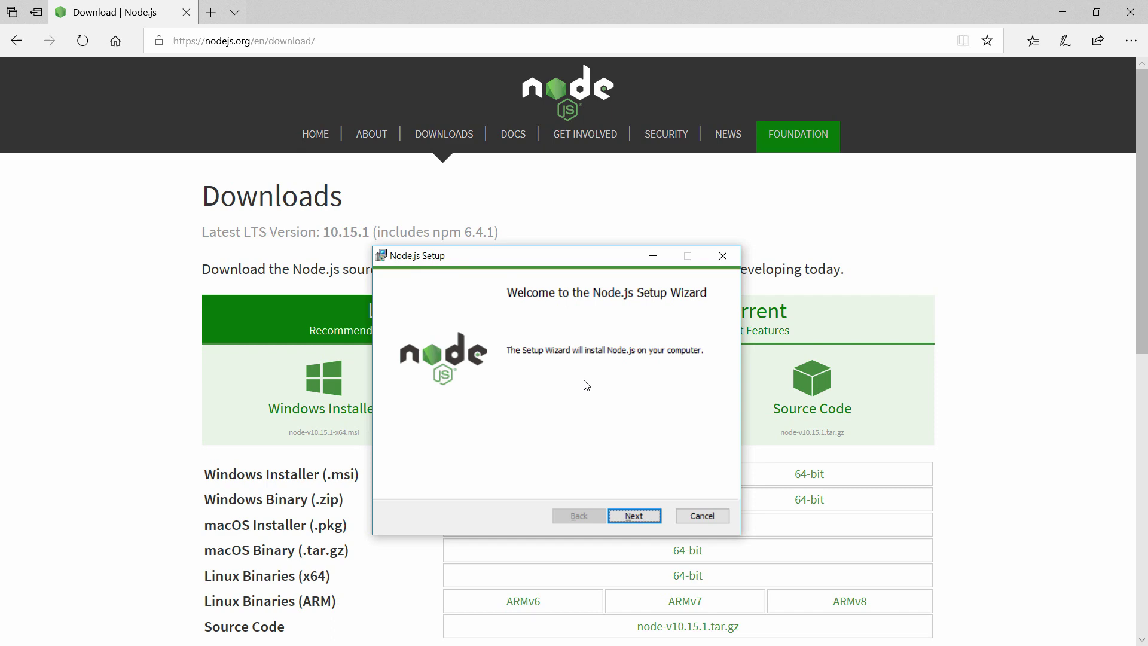
{"action": "left_click", "coordinate": [636, 518]}
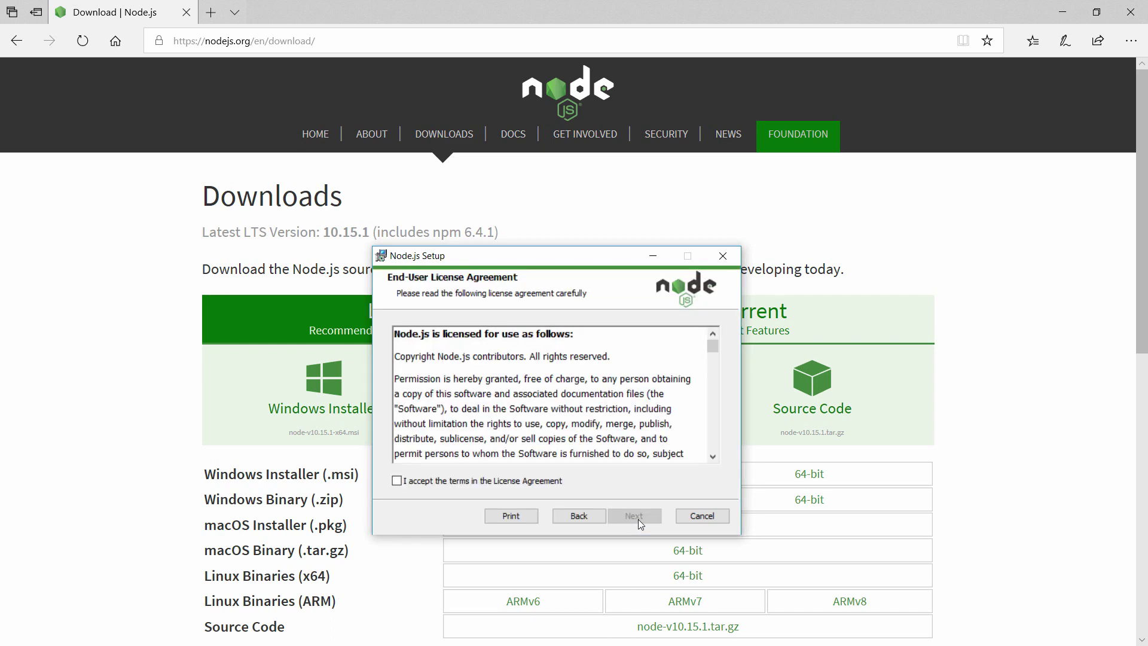
{"action": "left_click", "coordinate": [554, 482]}
{"action": "left_click", "coordinate": [638, 517]}
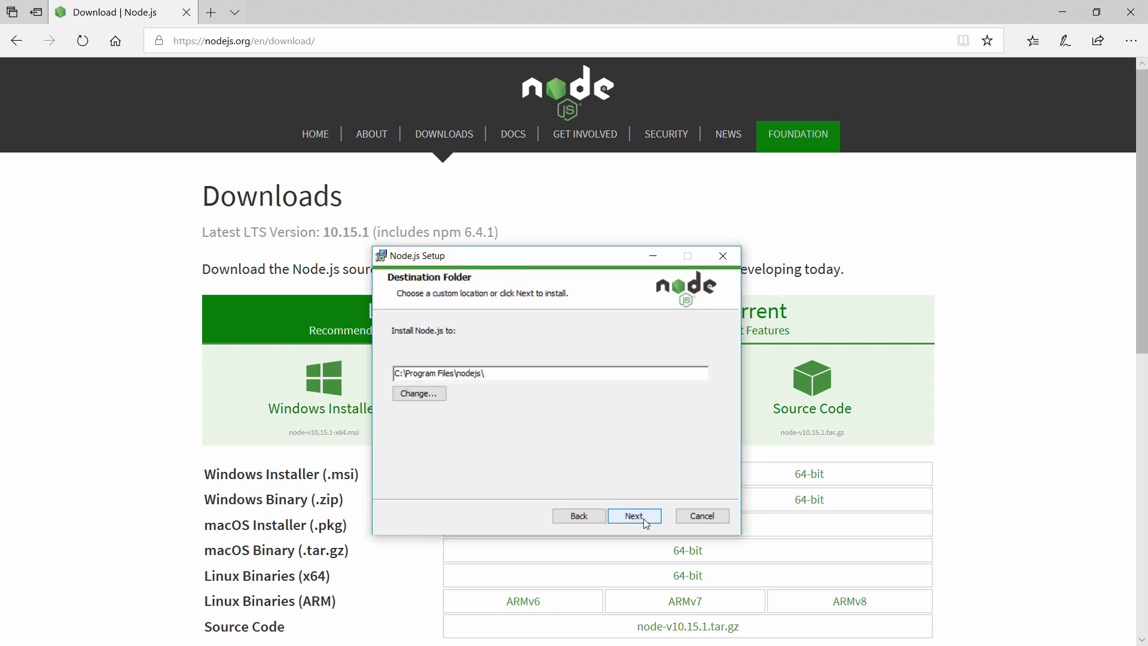
{"action": "left_click", "coordinate": [645, 520]}
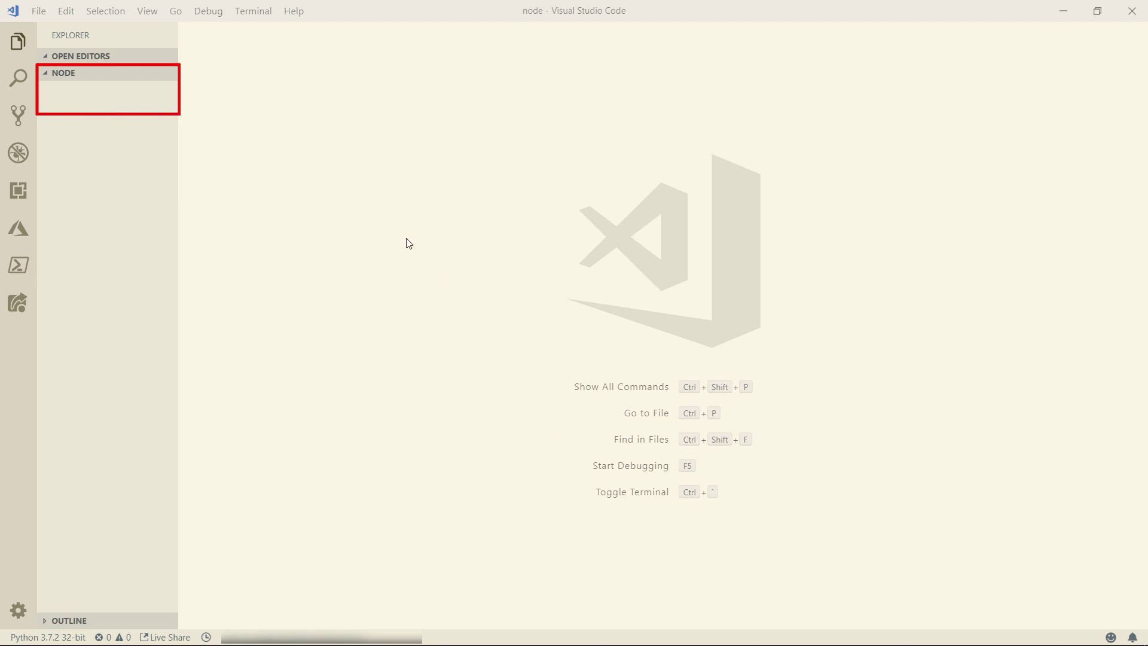
{"action": "mouse_move", "coordinate": [108, 90]}
{"action": "left_click", "coordinate": [251, 11]}
{"action": "left_click", "coordinate": [254, 37]}
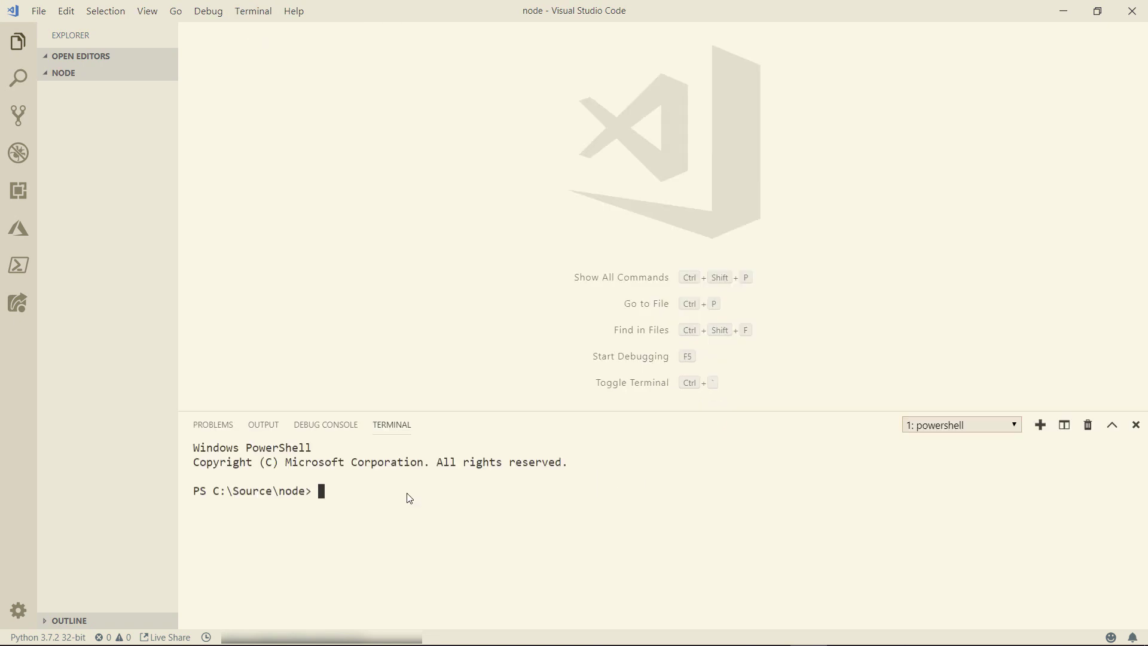
{"action": "type", "text": "npm i @azure/cosmos"}
{"action": "key", "text": "Return"}
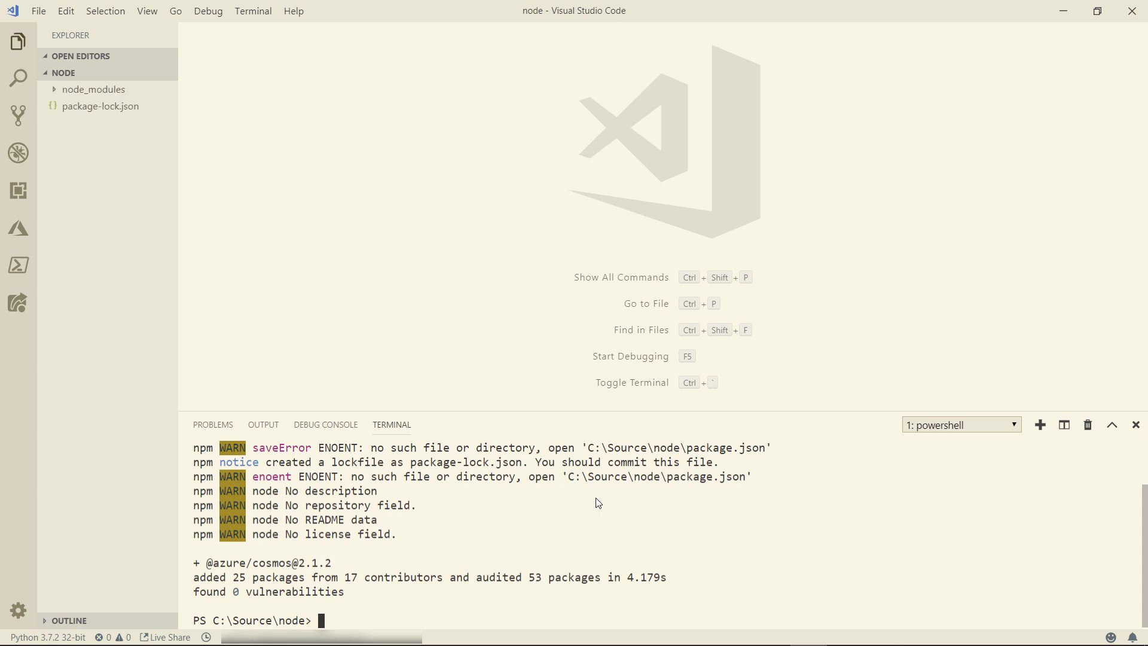
Create App.js in the project and paste in the Cosmos DB sample query code
{"action": "left_click", "coordinate": [105, 74]}
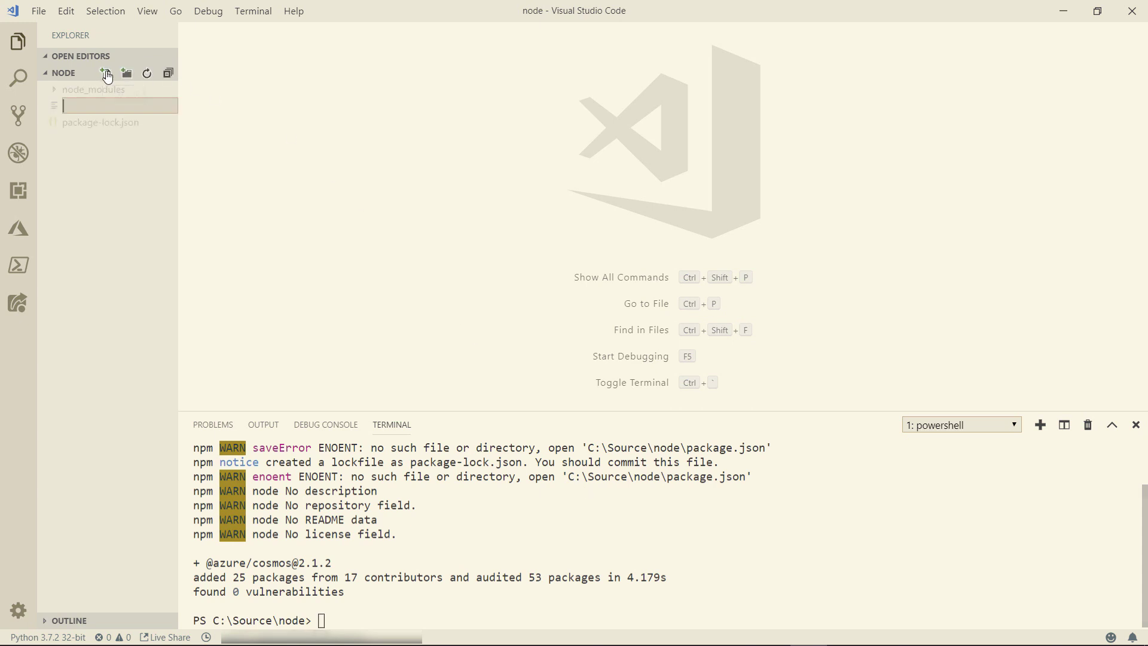
{"action": "type", "text": "App.js"}
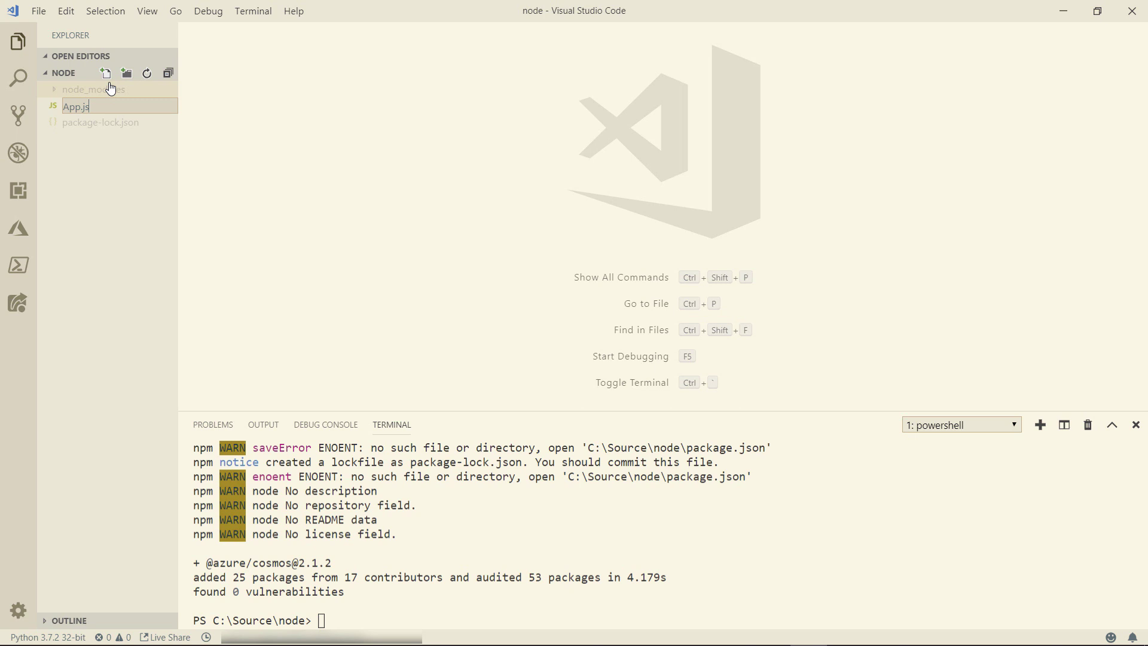
{"action": "key", "text": "Return"}
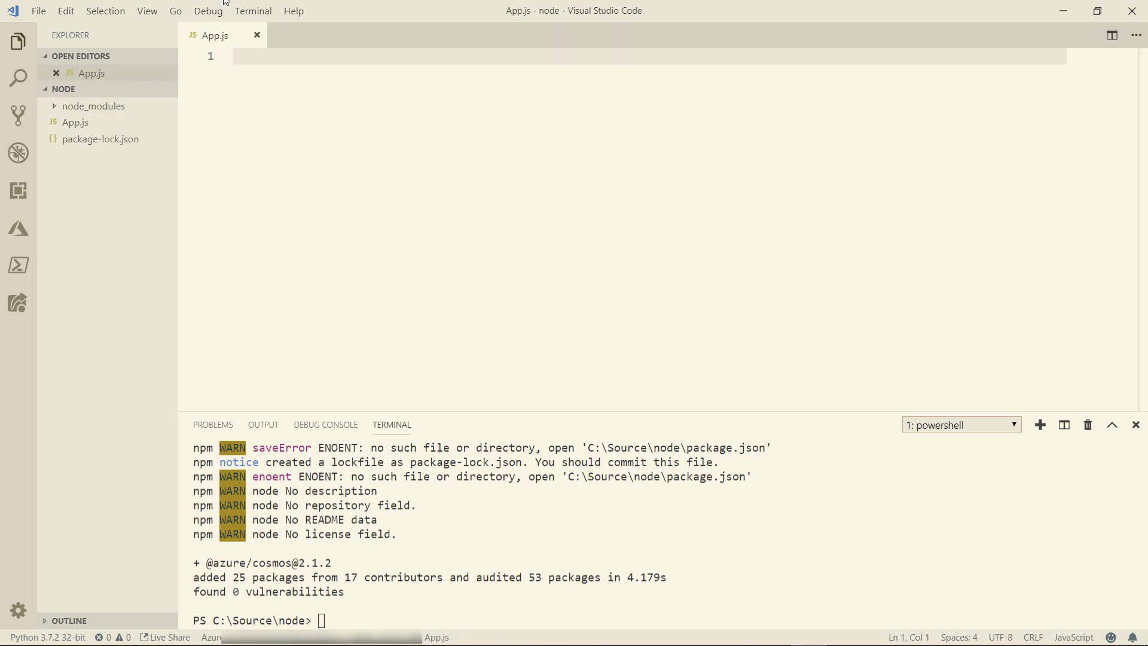
{"action": "key", "text": "ctrl+v"}
{"action": "key", "text": "Up"}
{"action": "key", "text": "Up"}
{"action": "key", "text": "Up"}
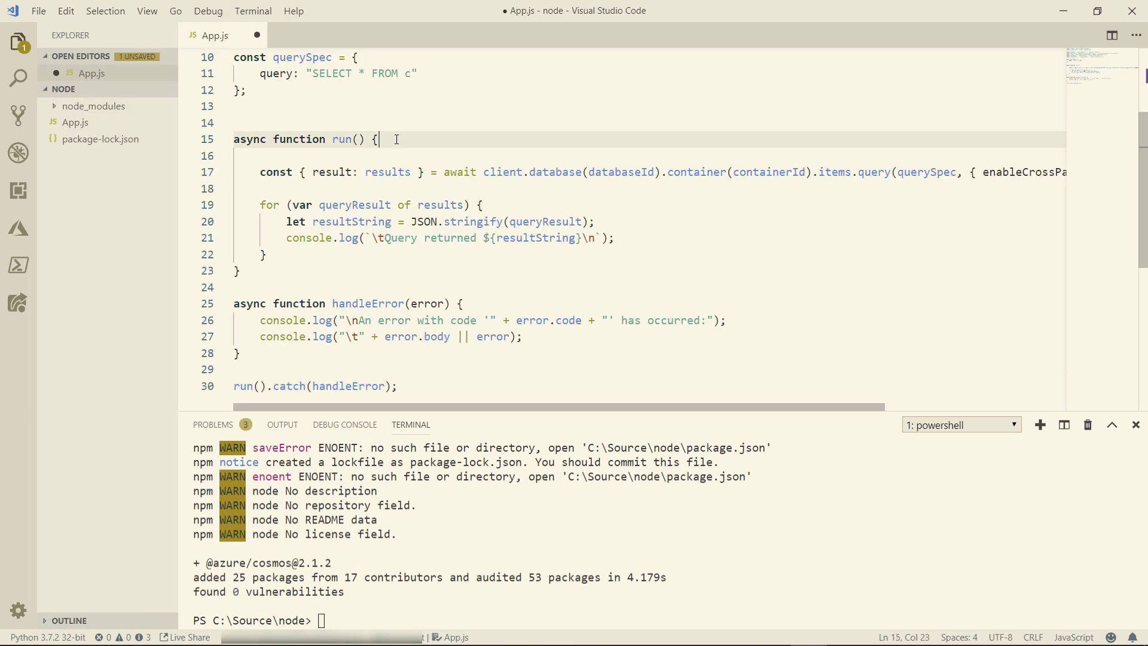
{"action": "scroll", "coordinate": [429, 221], "scroll_direction": "up", "scroll_amount": 3}
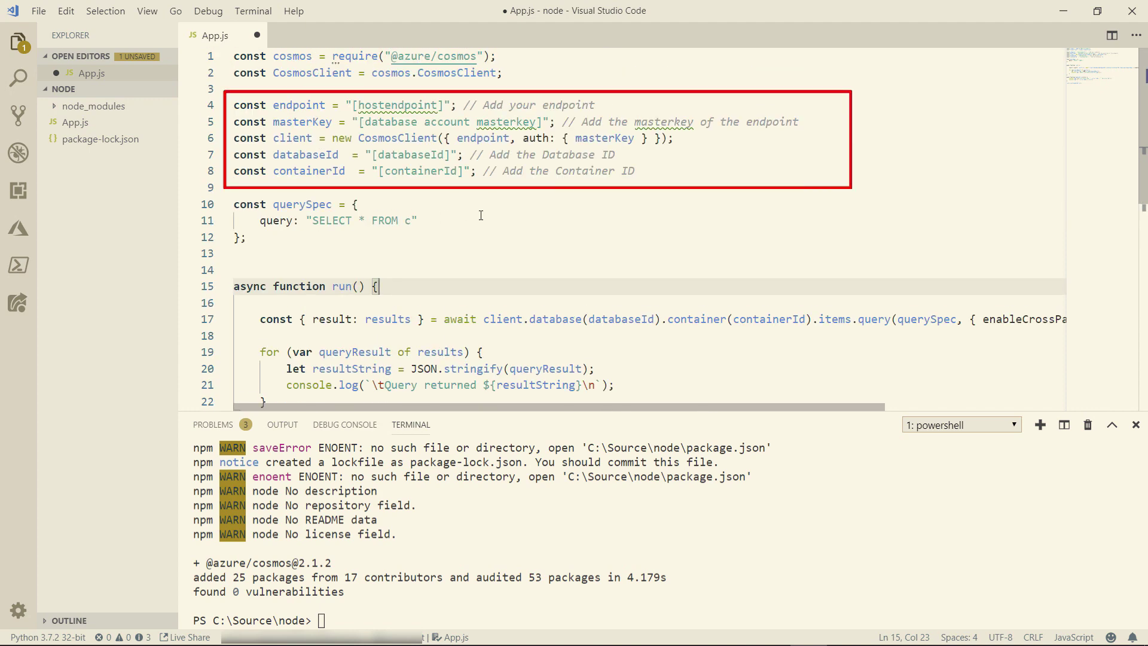
{"action": "mouse_move", "coordinate": [476, 408]}
{"action": "left_mouse_down"}
{"action": "mouse_move", "coordinate": [635, 410]}
{"action": "mouse_move", "coordinate": [417, 409]}
{"action": "left_mouse_up"}
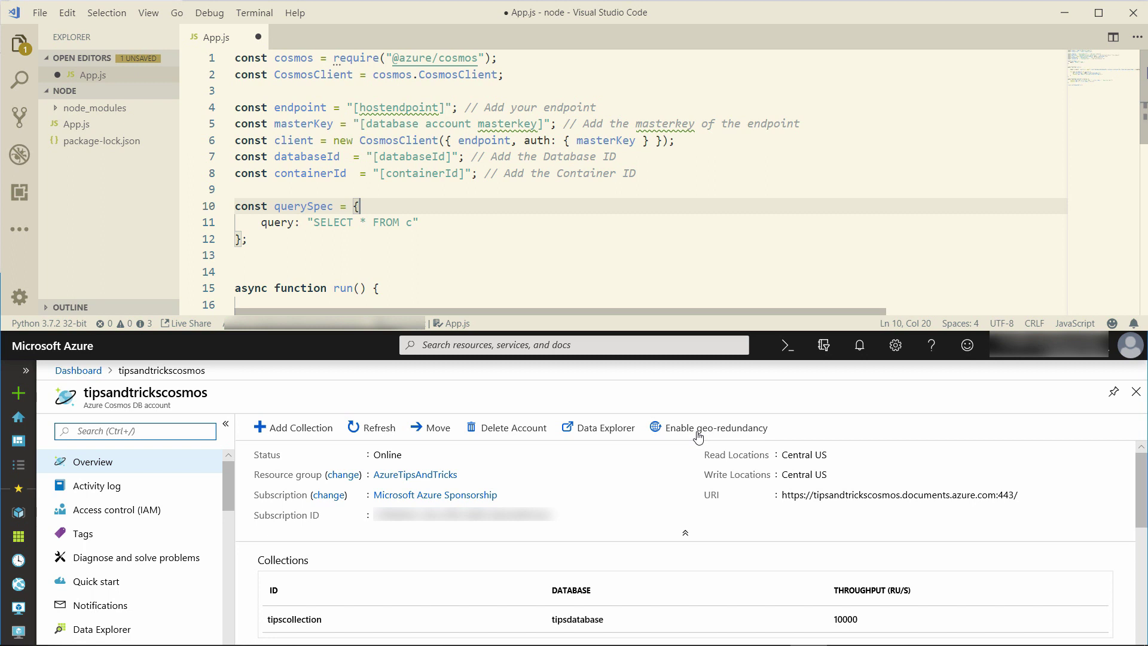
Replace the [hostendpoint] placeholder on line 4 with the account's URI
{"action": "left_click", "coordinate": [1025, 496]}
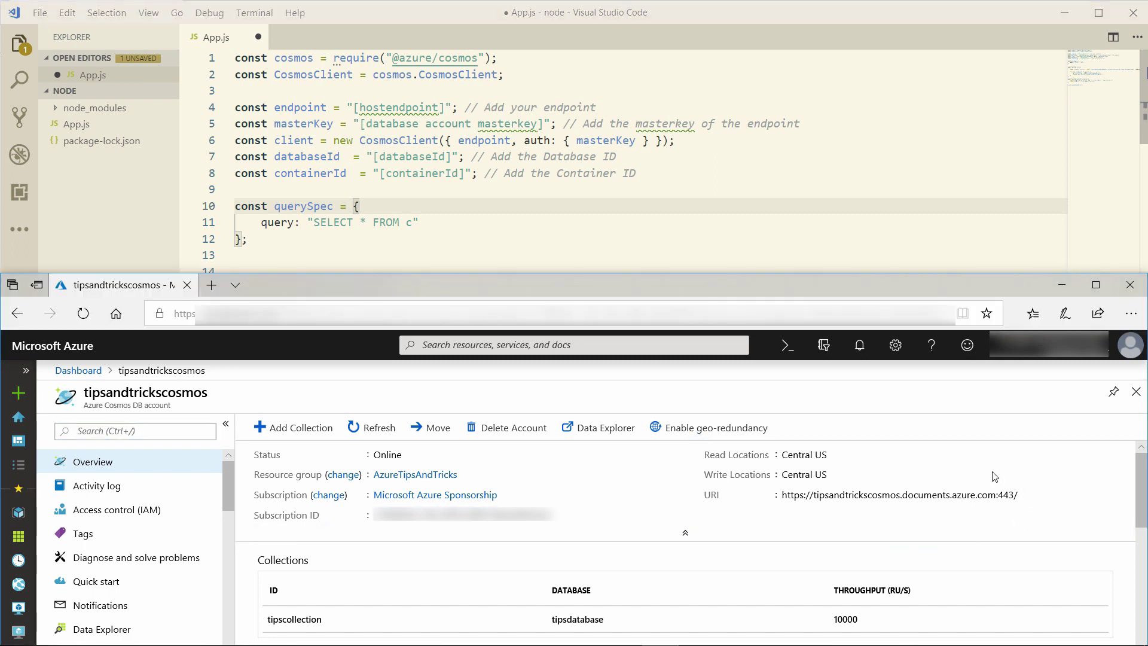
{"action": "left_click_drag", "start_coordinate": [355, 107], "coordinate": [446, 108]}
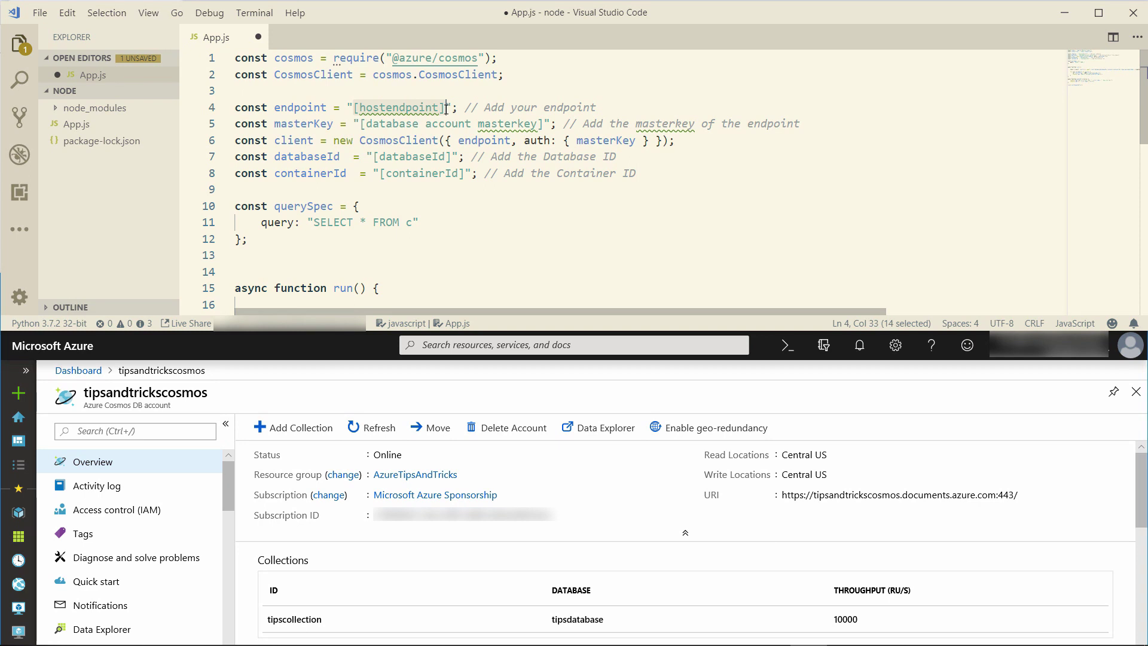
{"action": "type", "text": "https://tipsandtrickscosmos.documents.azure.com:443/"}
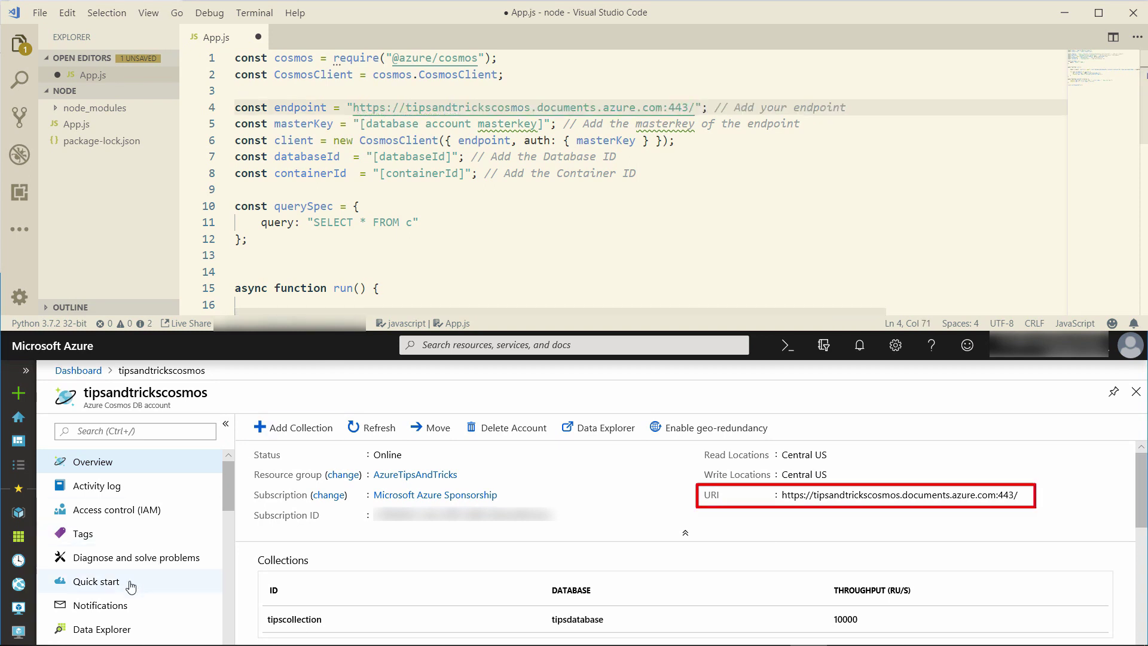
{"action": "scroll", "coordinate": [132, 587], "scroll_direction": "down", "scroll_amount": 2}
{"action": "scroll", "coordinate": [126, 574], "scroll_direction": "down", "scroll_amount": 2}
Replace the master key placeholder on line 5 with the account's primary key
{"action": "left_click", "coordinate": [105, 561]}
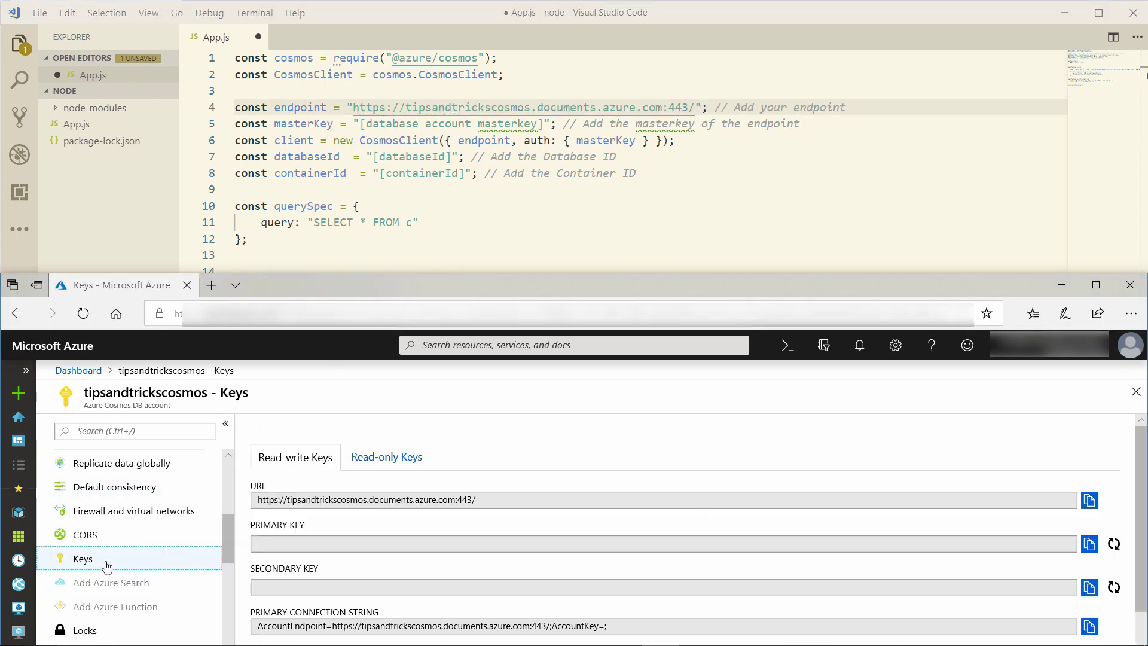
{"action": "left_click", "coordinate": [1090, 545]}
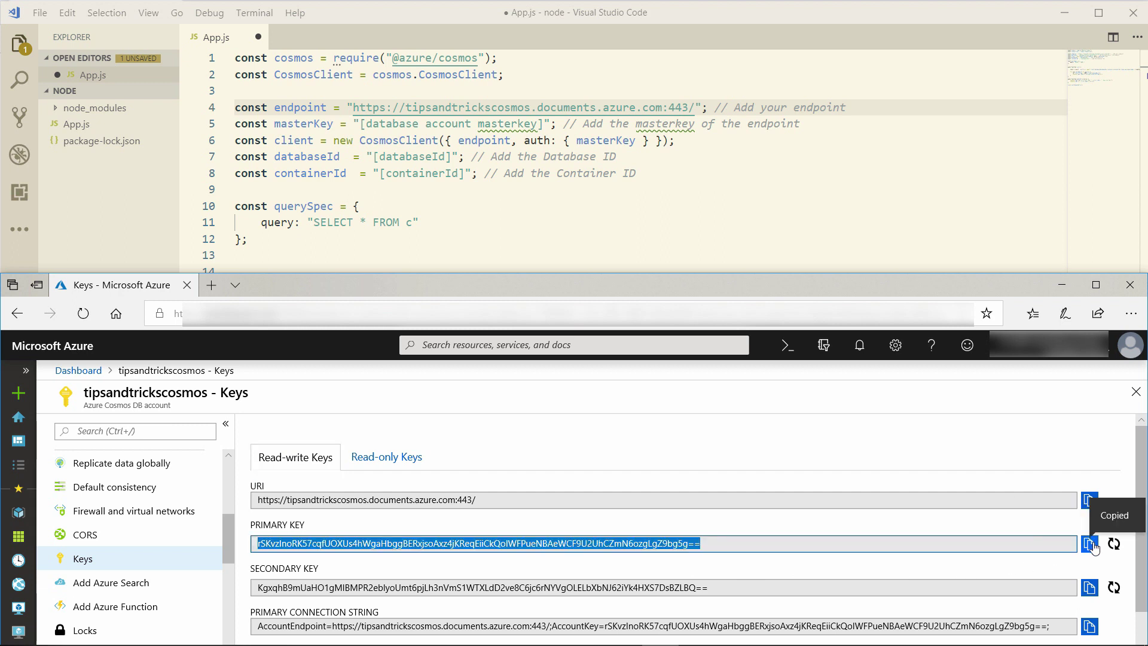
{"action": "left_click_drag", "start_coordinate": [360, 124], "coordinate": [543, 124]}
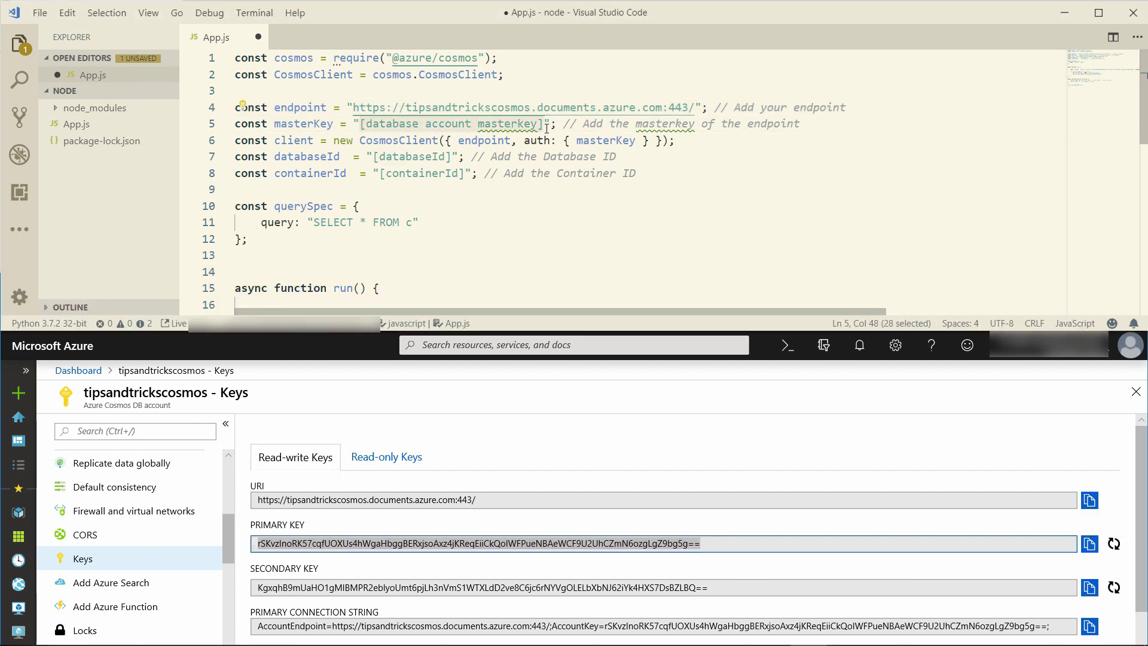
{"action": "key", "text": "ctrl+v"}
{"action": "scroll", "coordinate": [143, 558], "scroll_direction": "up", "scroll_amount": 3}
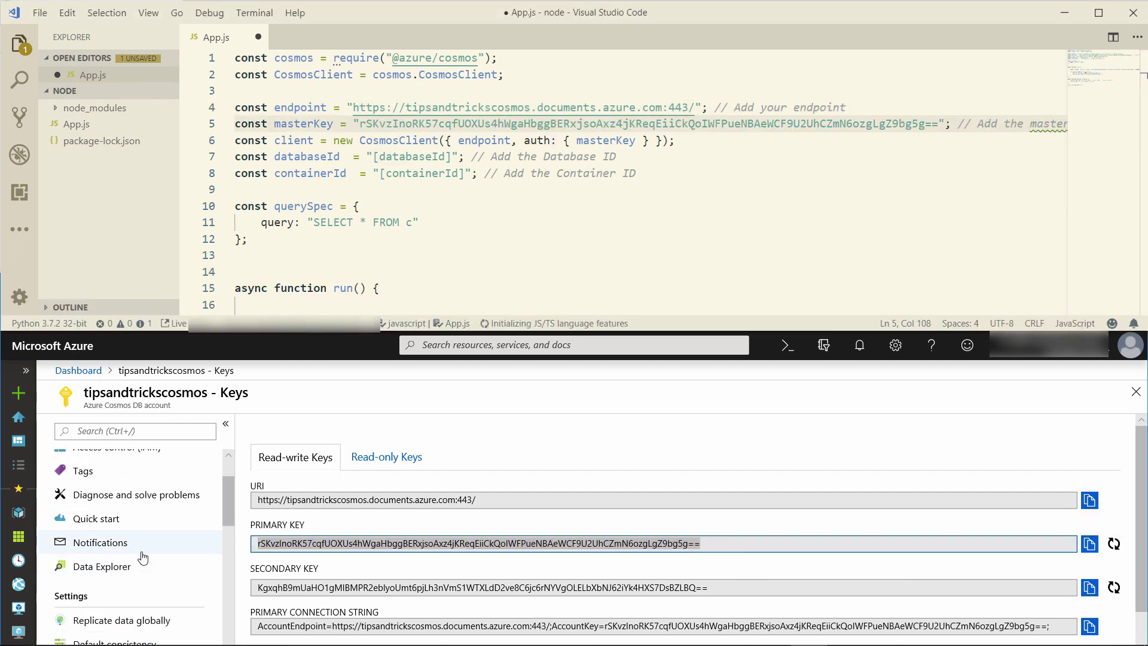
Set App.js database ID to tipsdatabase and container ID to tipscollection, then save
{"action": "left_click", "coordinate": [129, 569]}
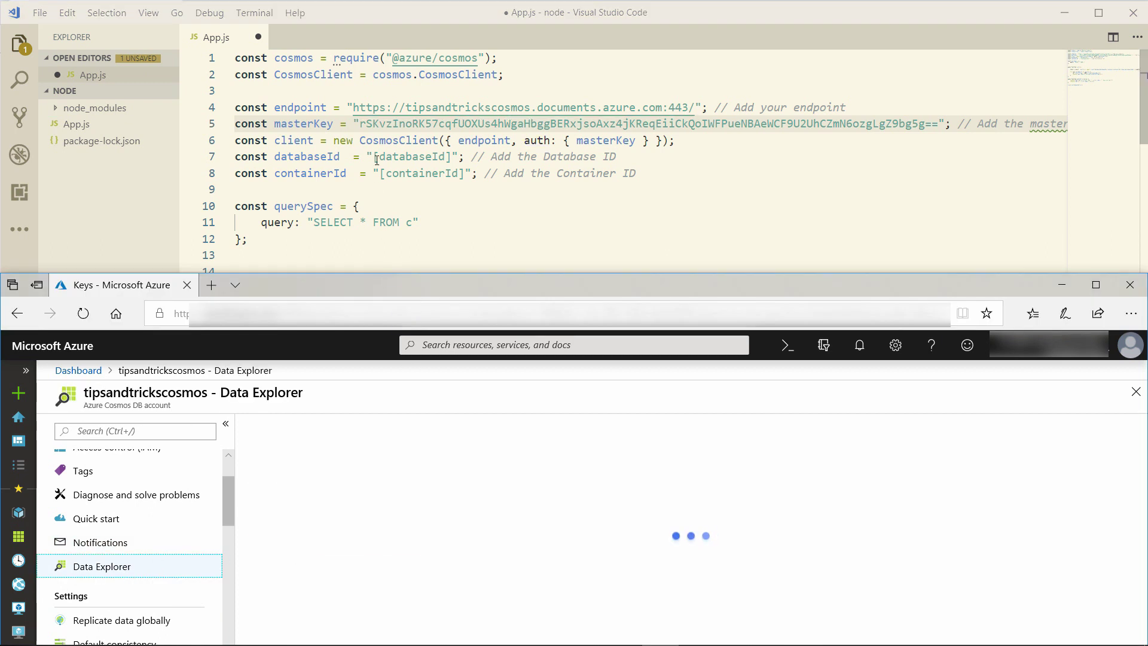
{"action": "left_click_drag", "start_coordinate": [373, 156], "coordinate": [440, 157]}
{"action": "type", "text": "tipsdatabase"}
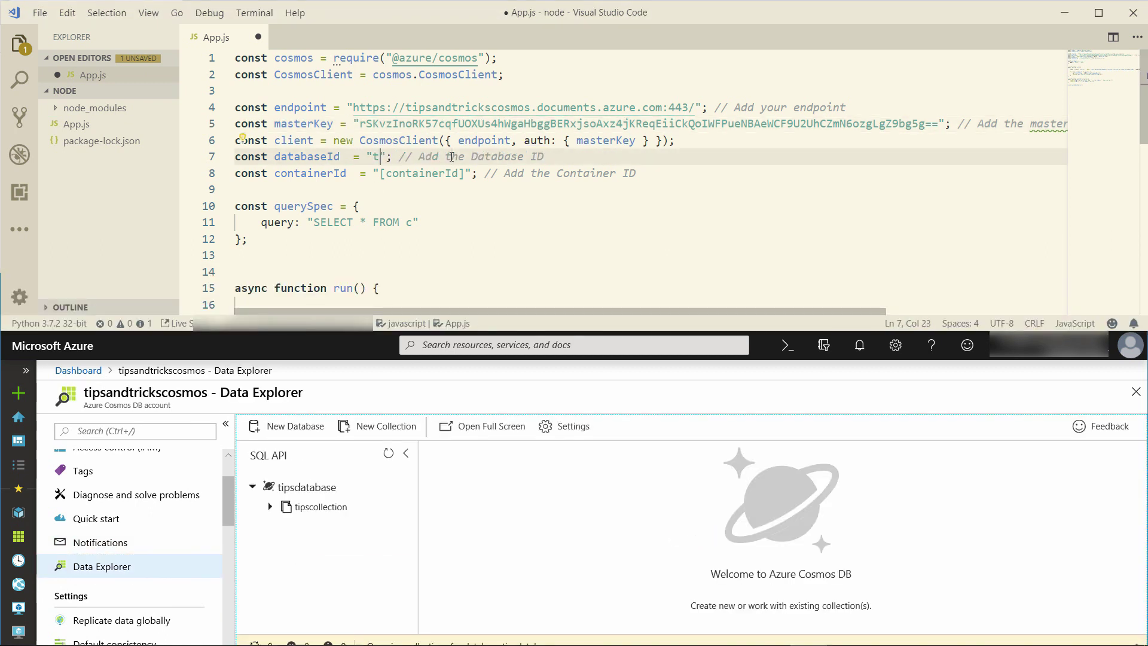
{"action": "left_click_drag", "start_coordinate": [379, 174], "coordinate": [466, 174]}
{"action": "type", "text": "ipsdatabase"}
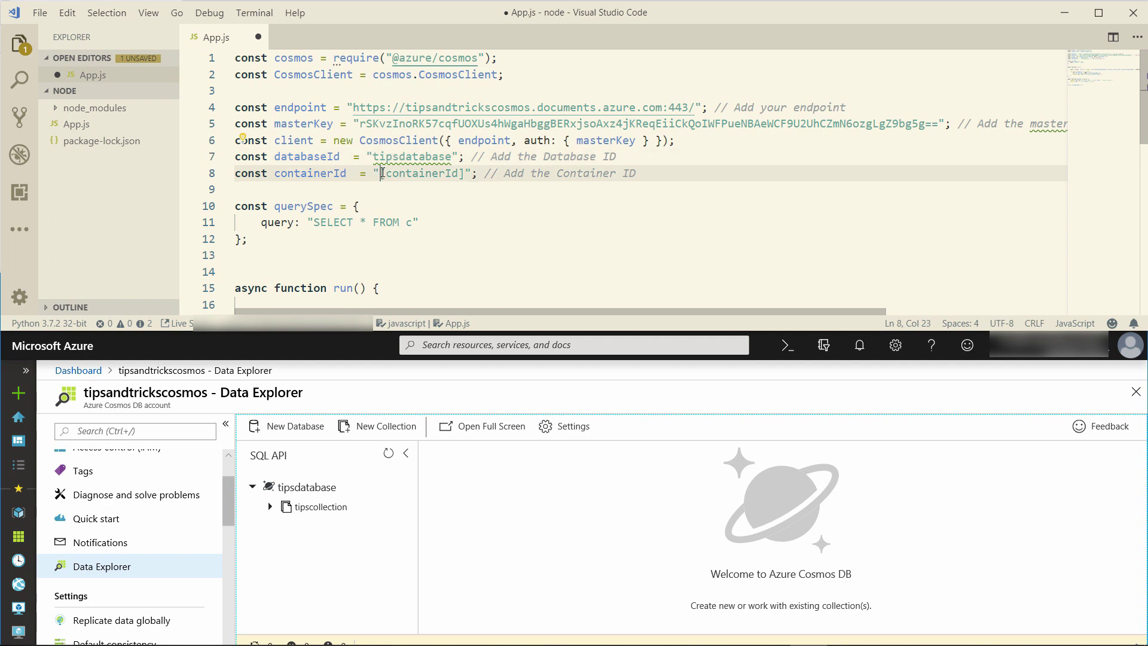
{"action": "type", "text": "tipsc"}
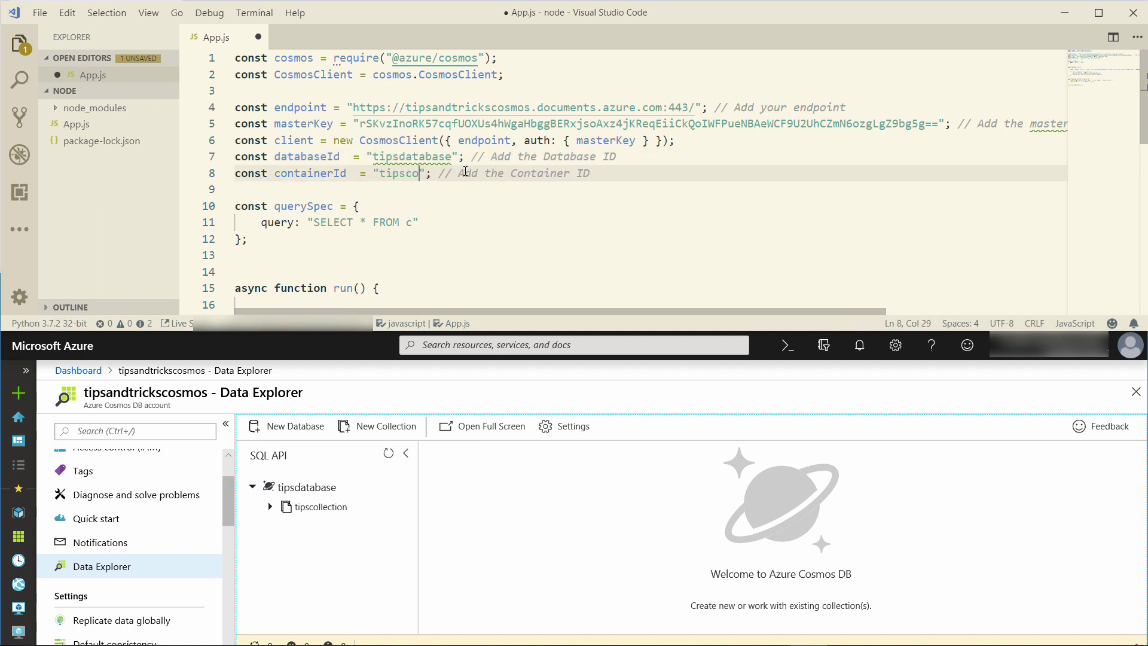
{"action": "type", "text": "ollection"}
{"action": "key", "text": "ctrl+s"}
{"action": "key", "text": "super+Up"}
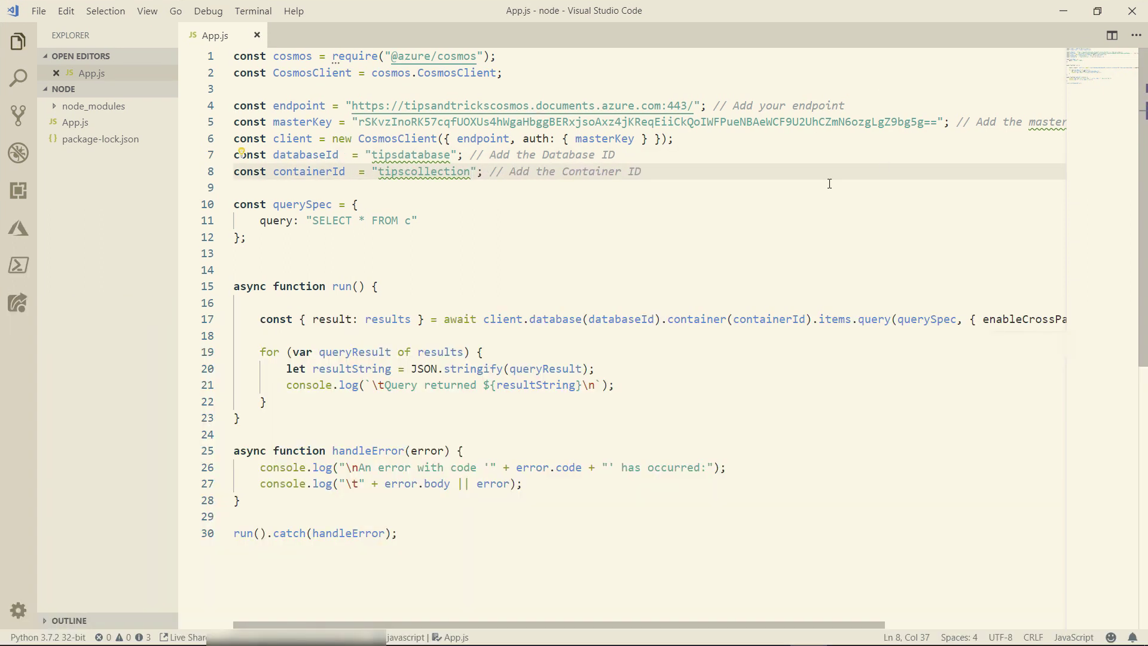
Launch node App.js in a new terminal in the node folder
{"action": "left_click", "coordinate": [596, 252]}
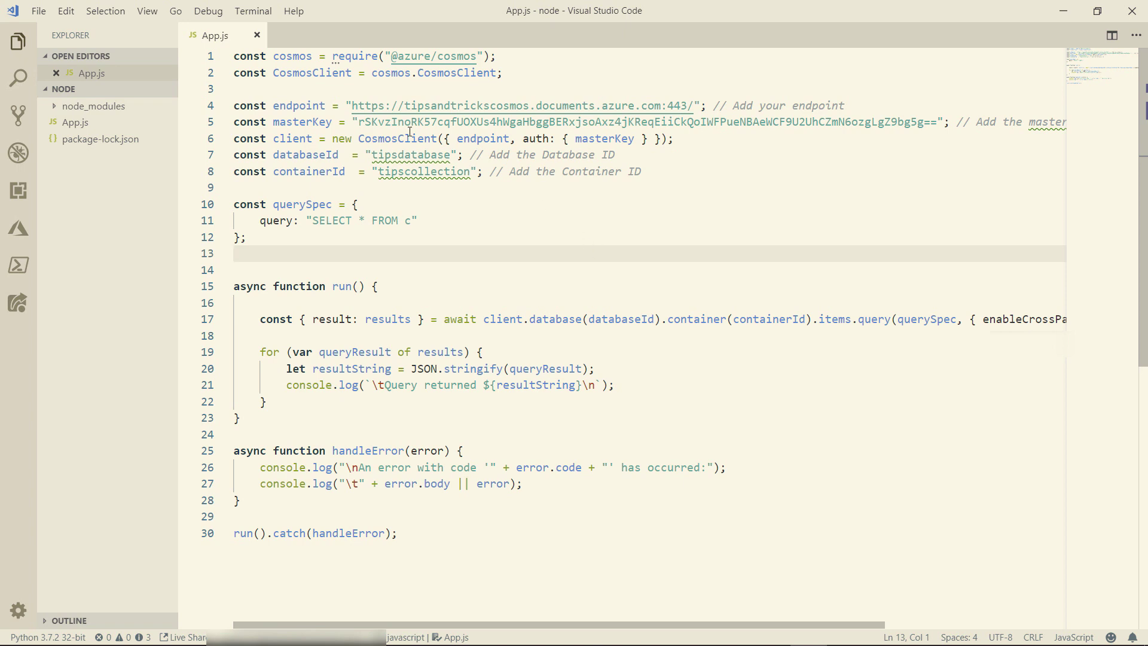
{"action": "left_click", "coordinate": [267, 15]}
{"action": "left_click", "coordinate": [286, 36]}
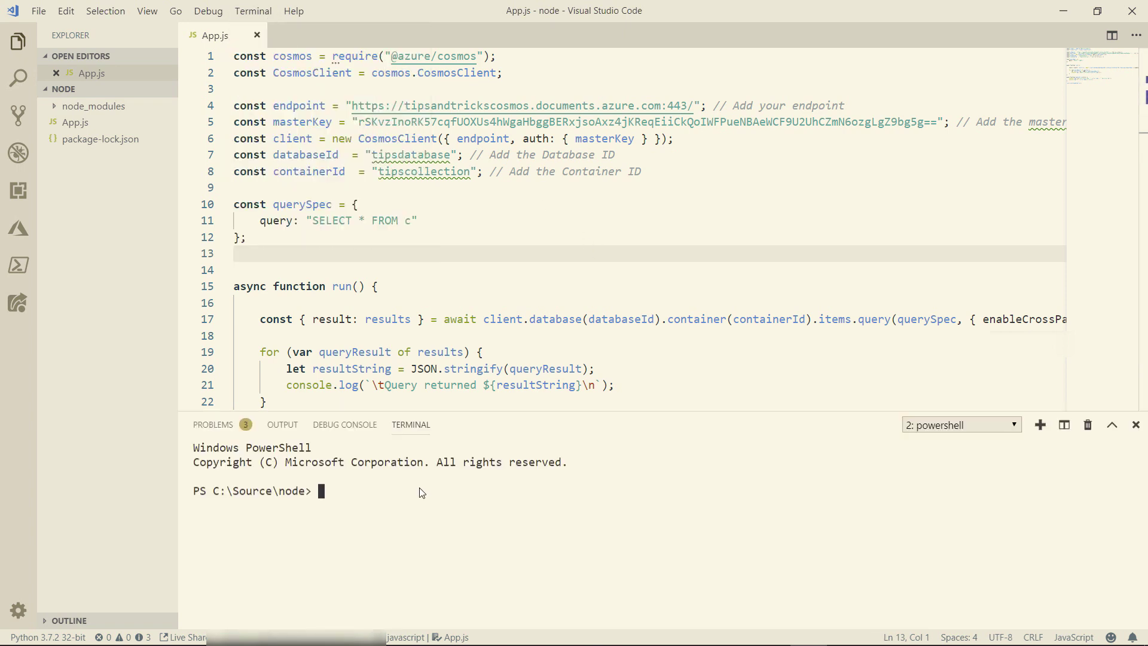
{"action": "type", "text": "node "}
{"action": "type", "text": "App.js"}
{"action": "key", "text": "Return"}
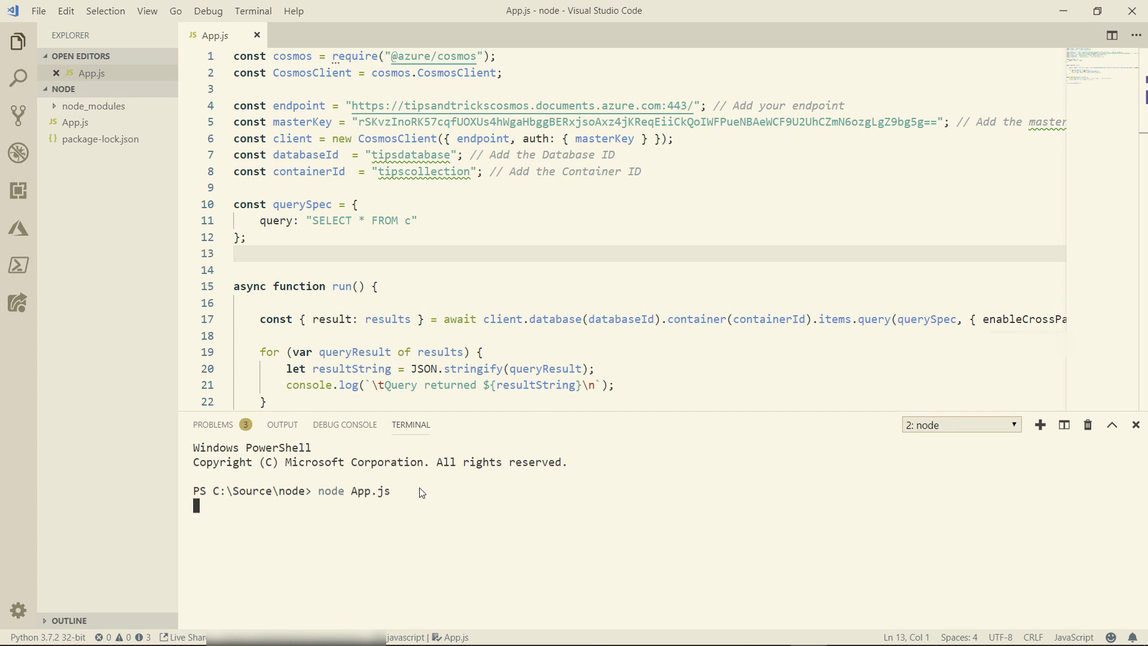